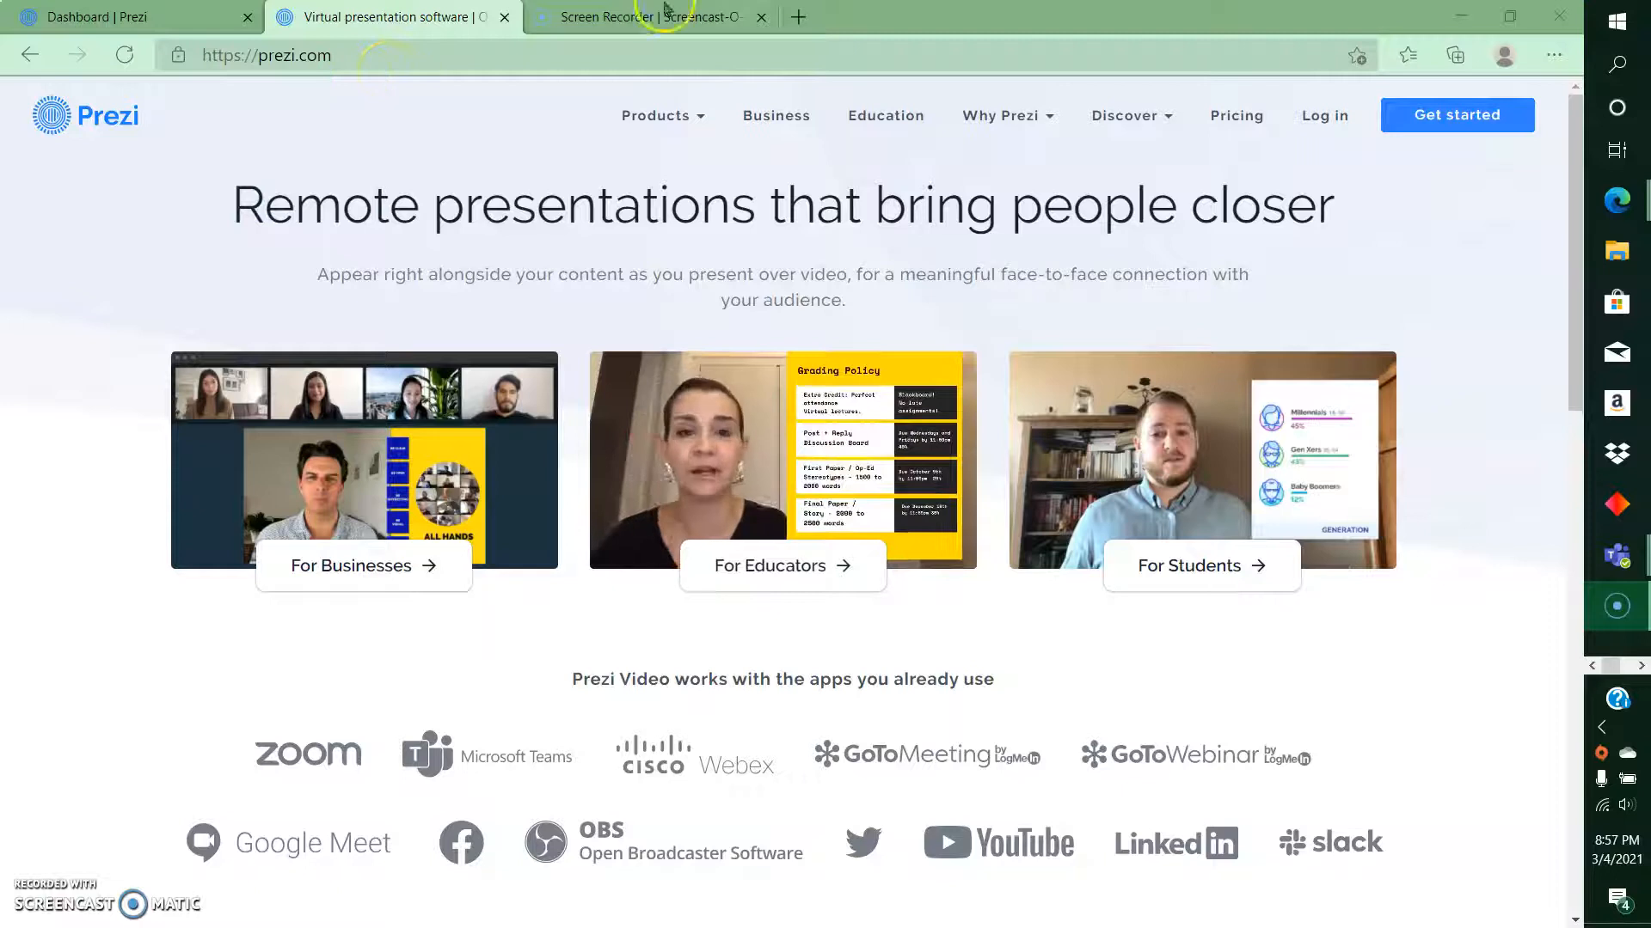
- Log in to the Prezi account with the Google sign-in option
left_click(1342, 115)
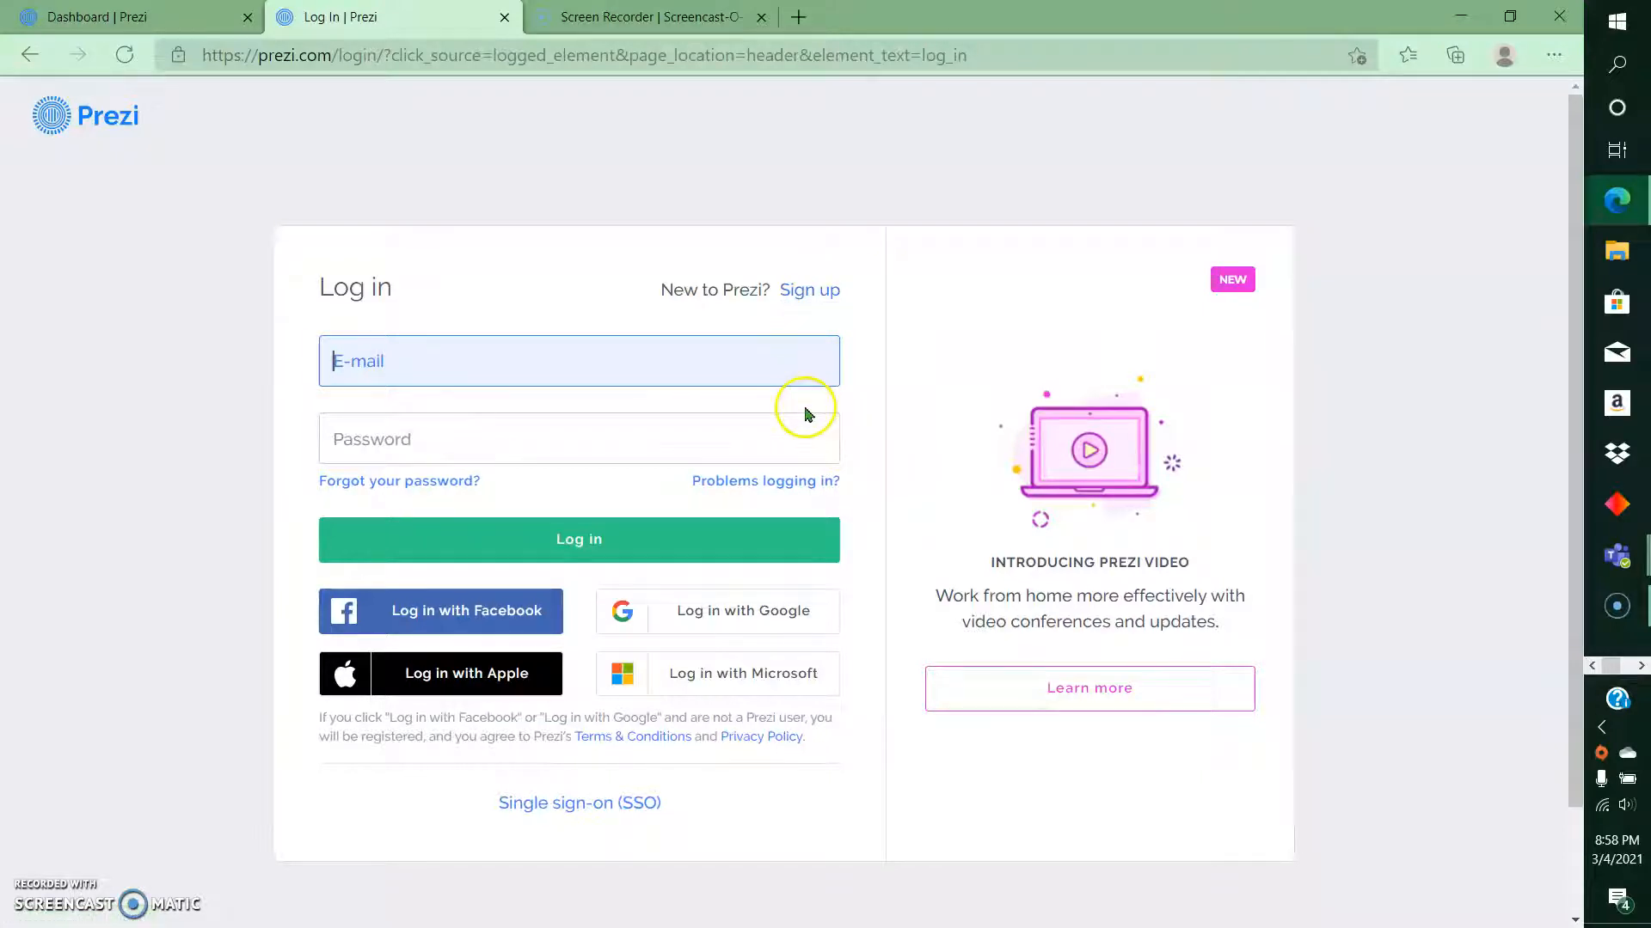
left_click(804, 612)
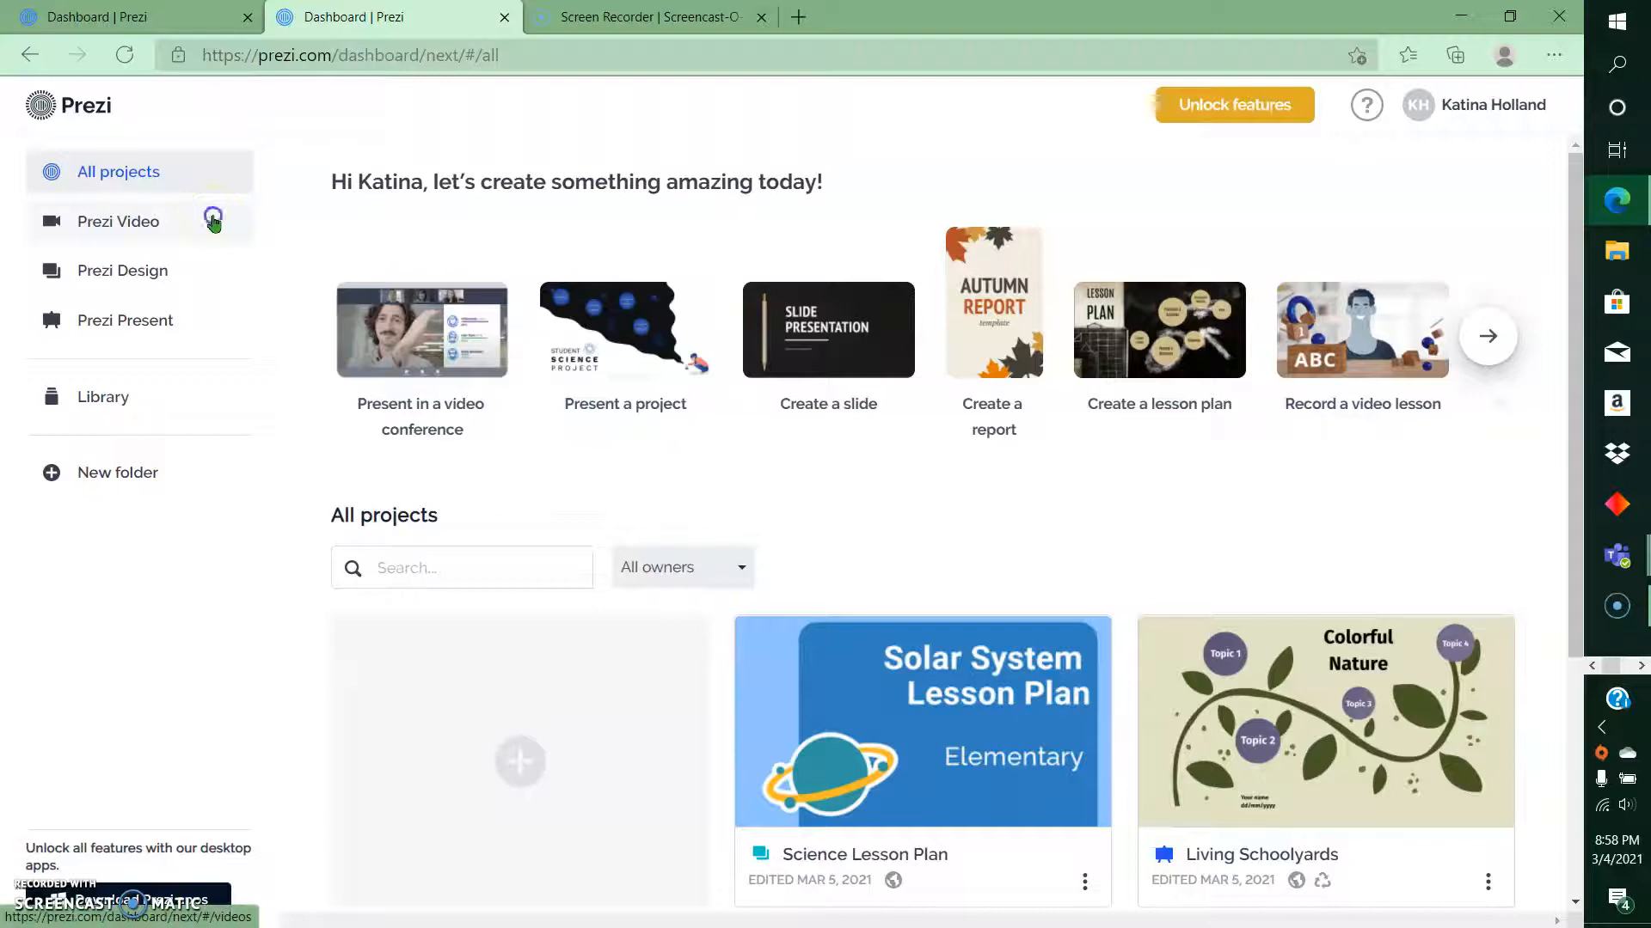
- Look through the Prezi Video, Prezi Design and Prezi Present sections of the dashboard
left_click(213, 222)
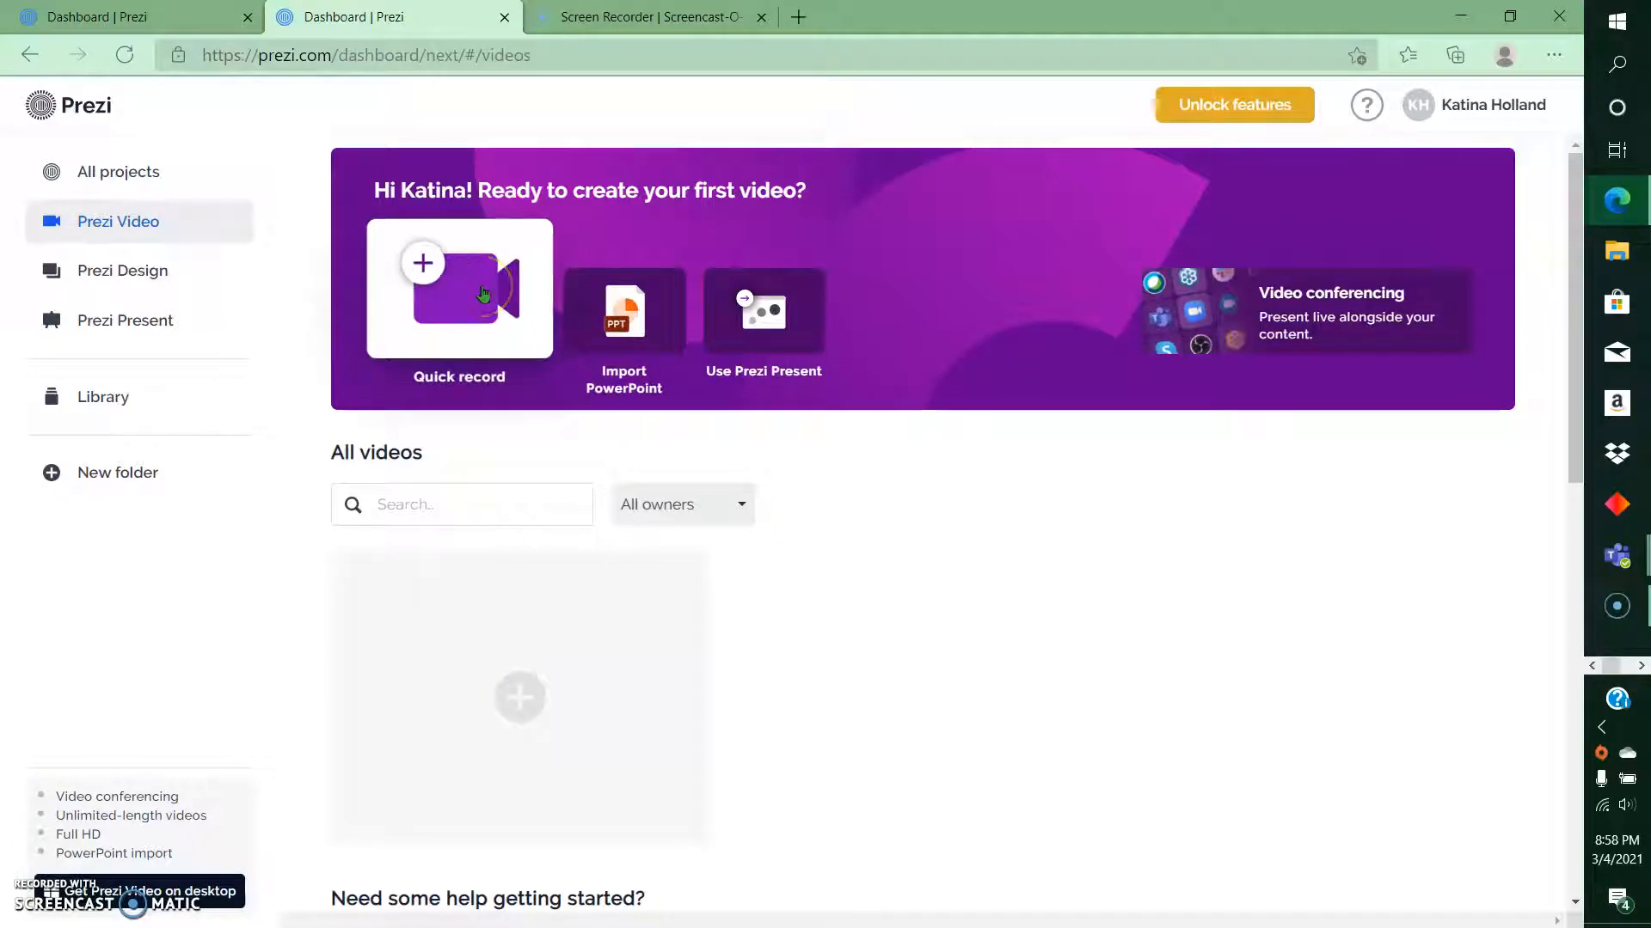
left_click(182, 290)
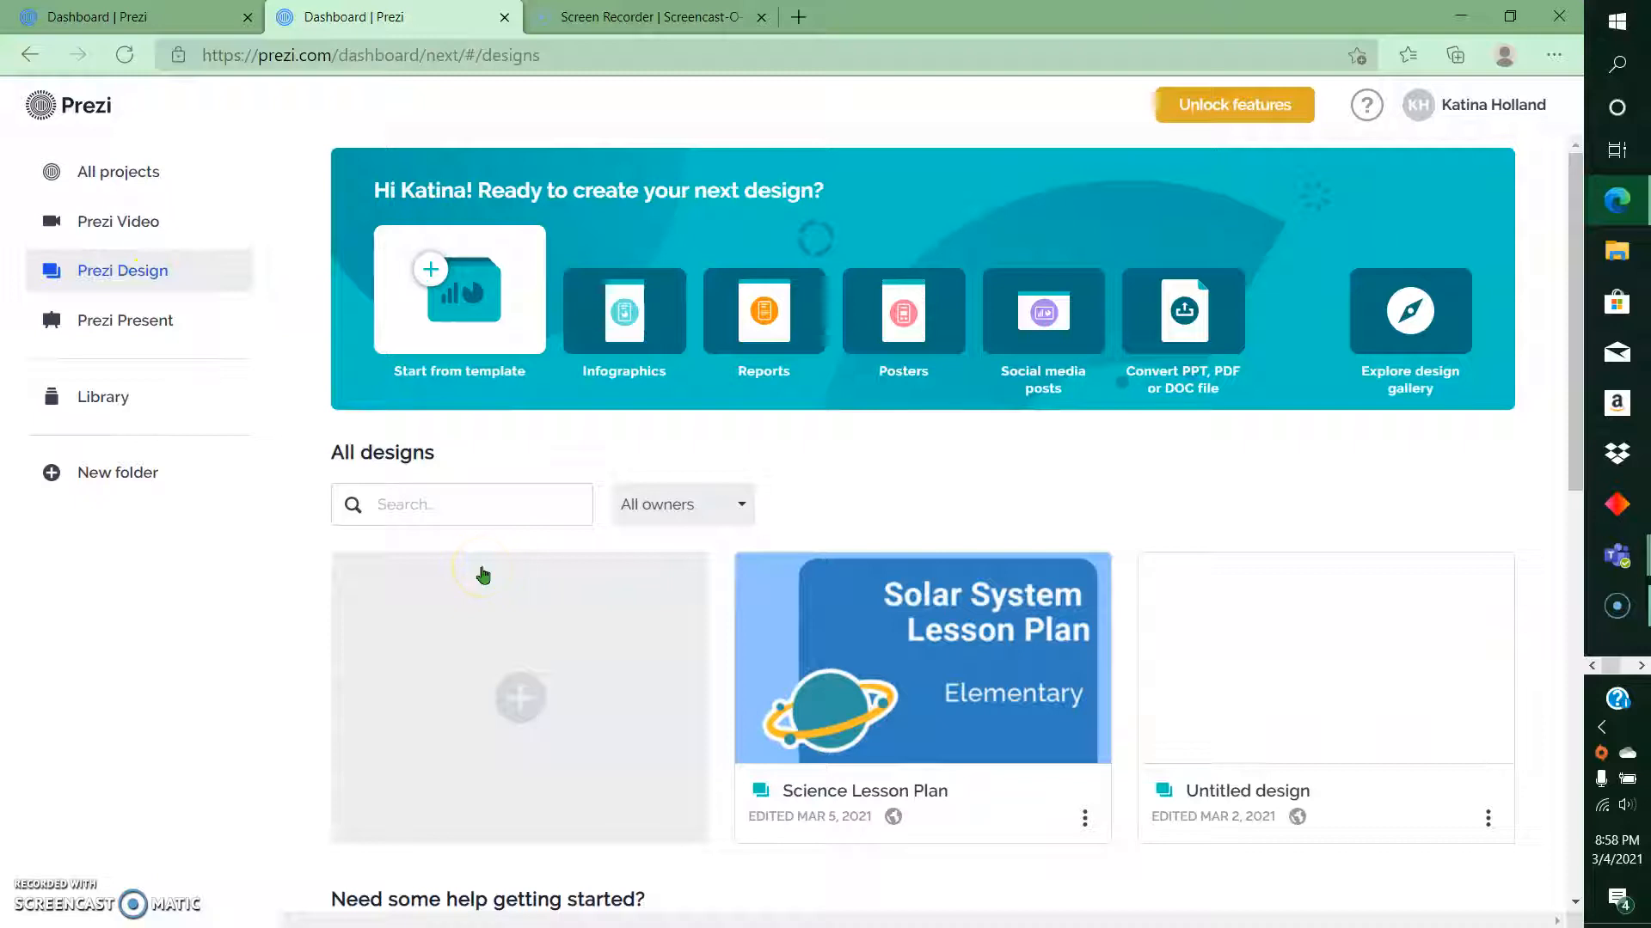
left_click_drag(1574, 311, 1640, 604)
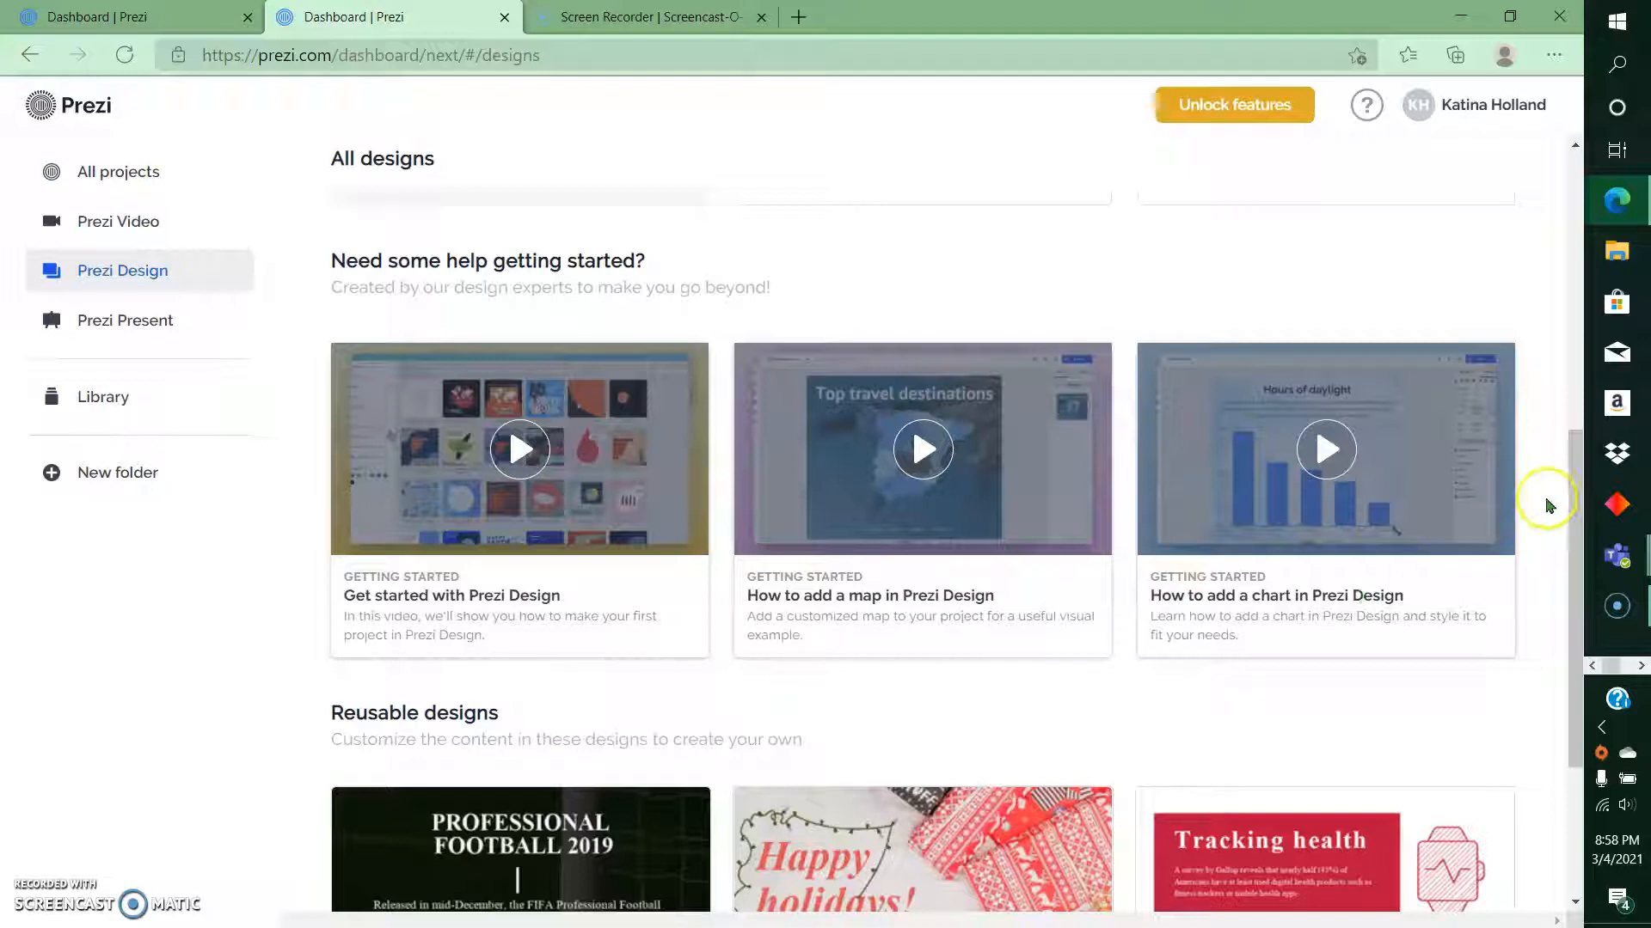
left_click_drag(1574, 498, 1486, 211)
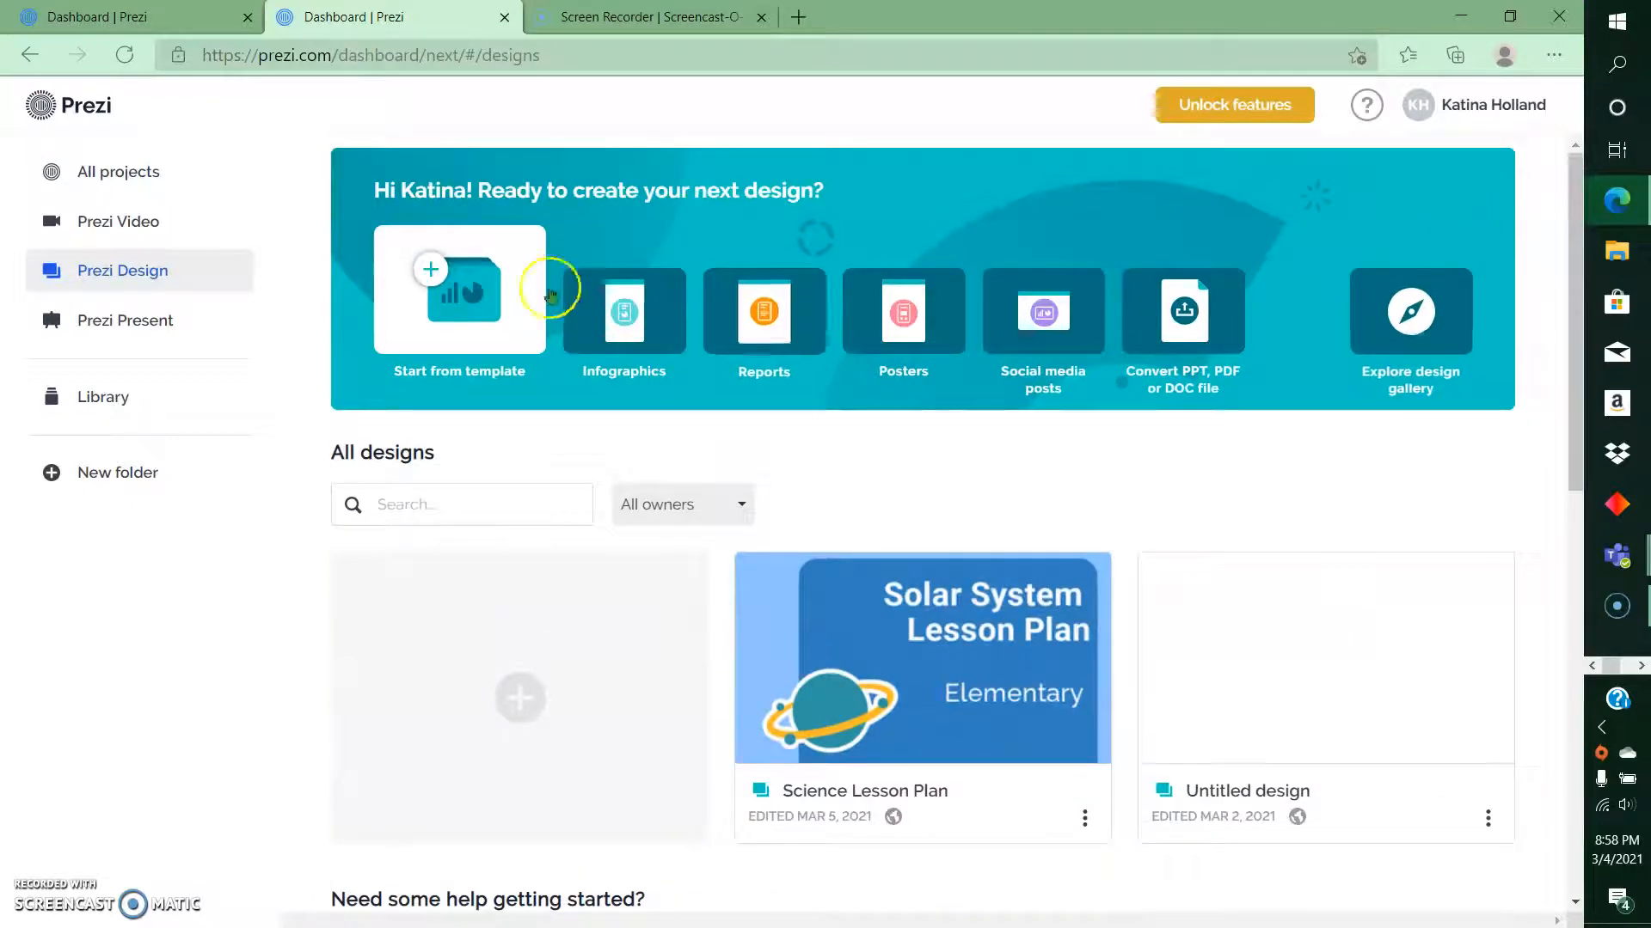
left_click(203, 322)
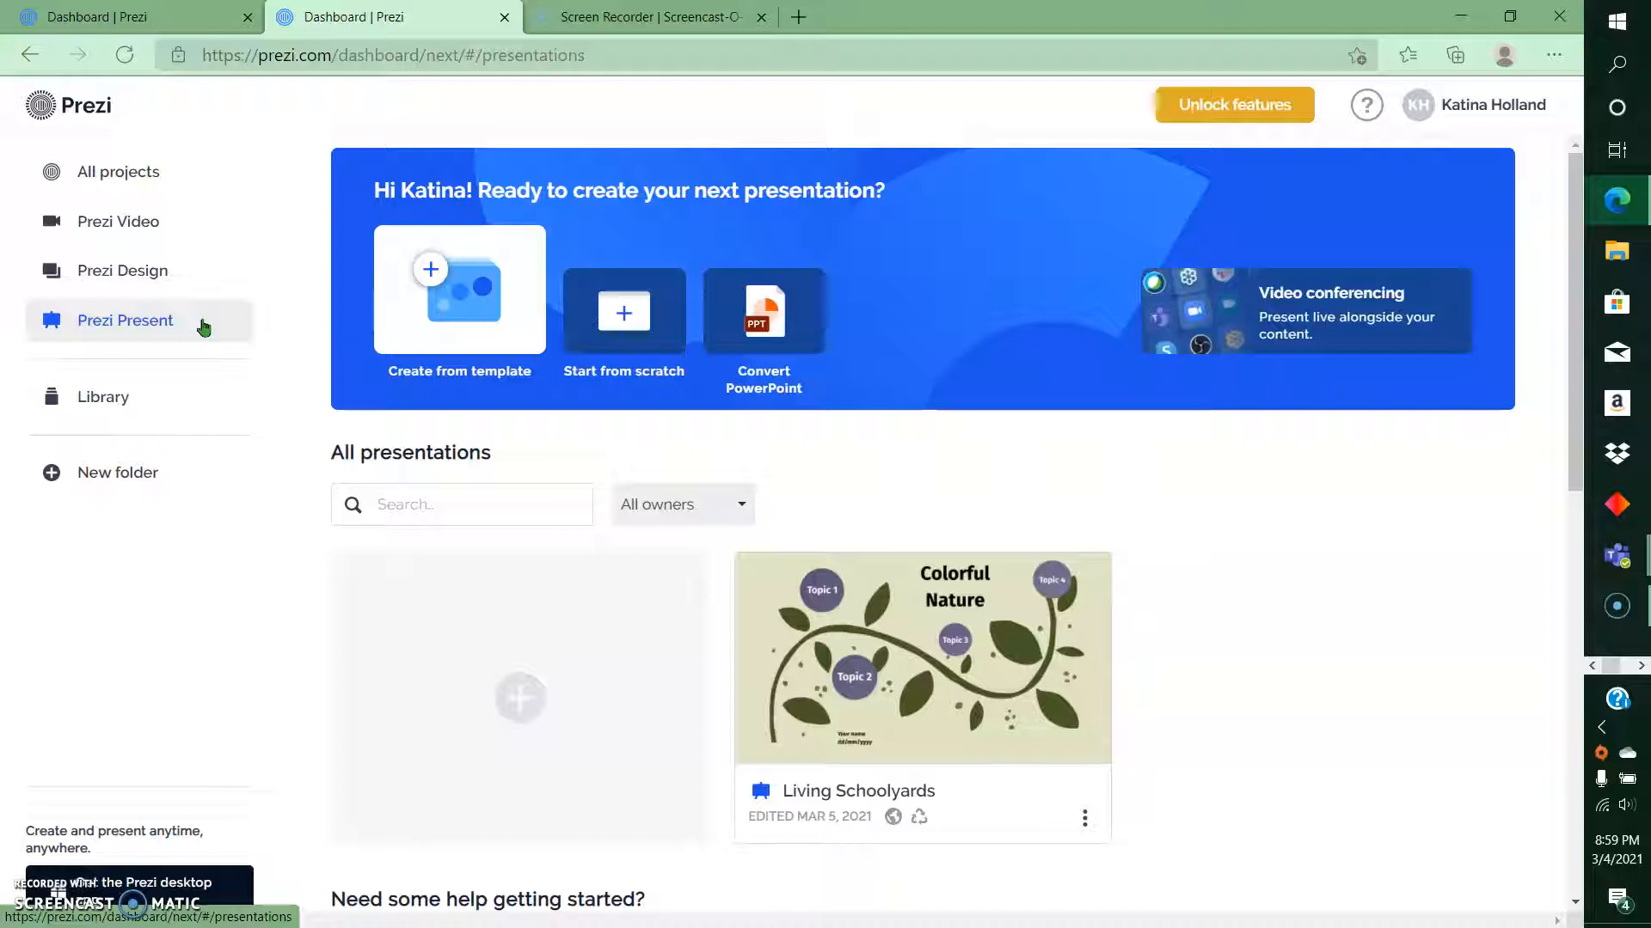
- Return to the overview of all projects and browse the suggested project types to the end and back
left_click(137, 184)
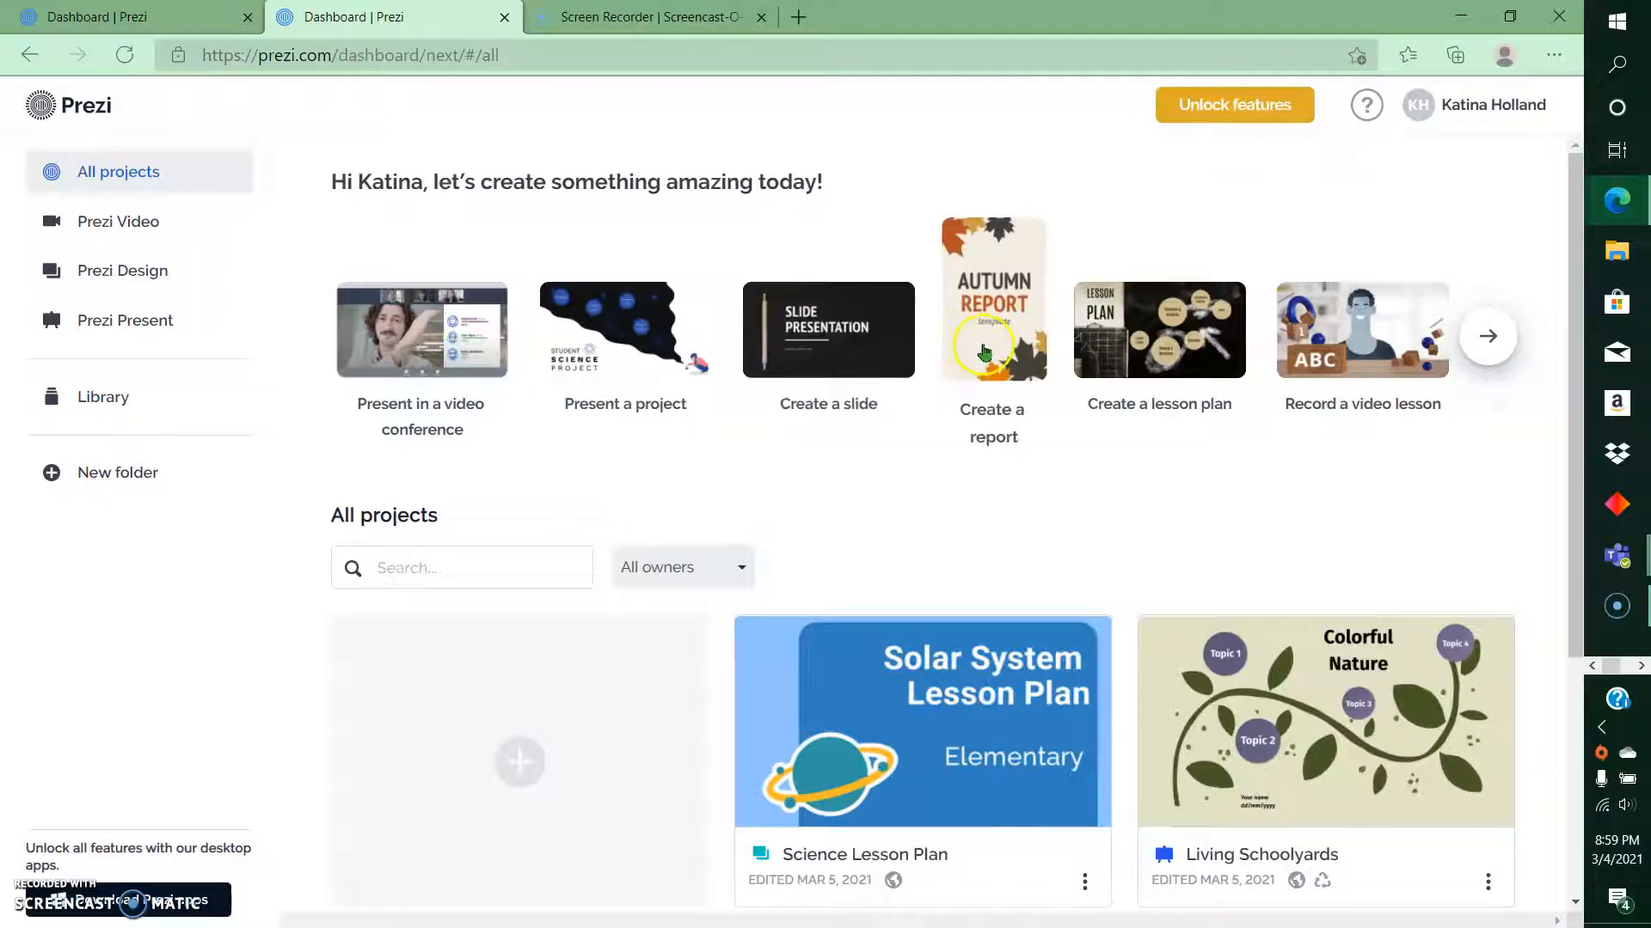
left_click(1485, 338)
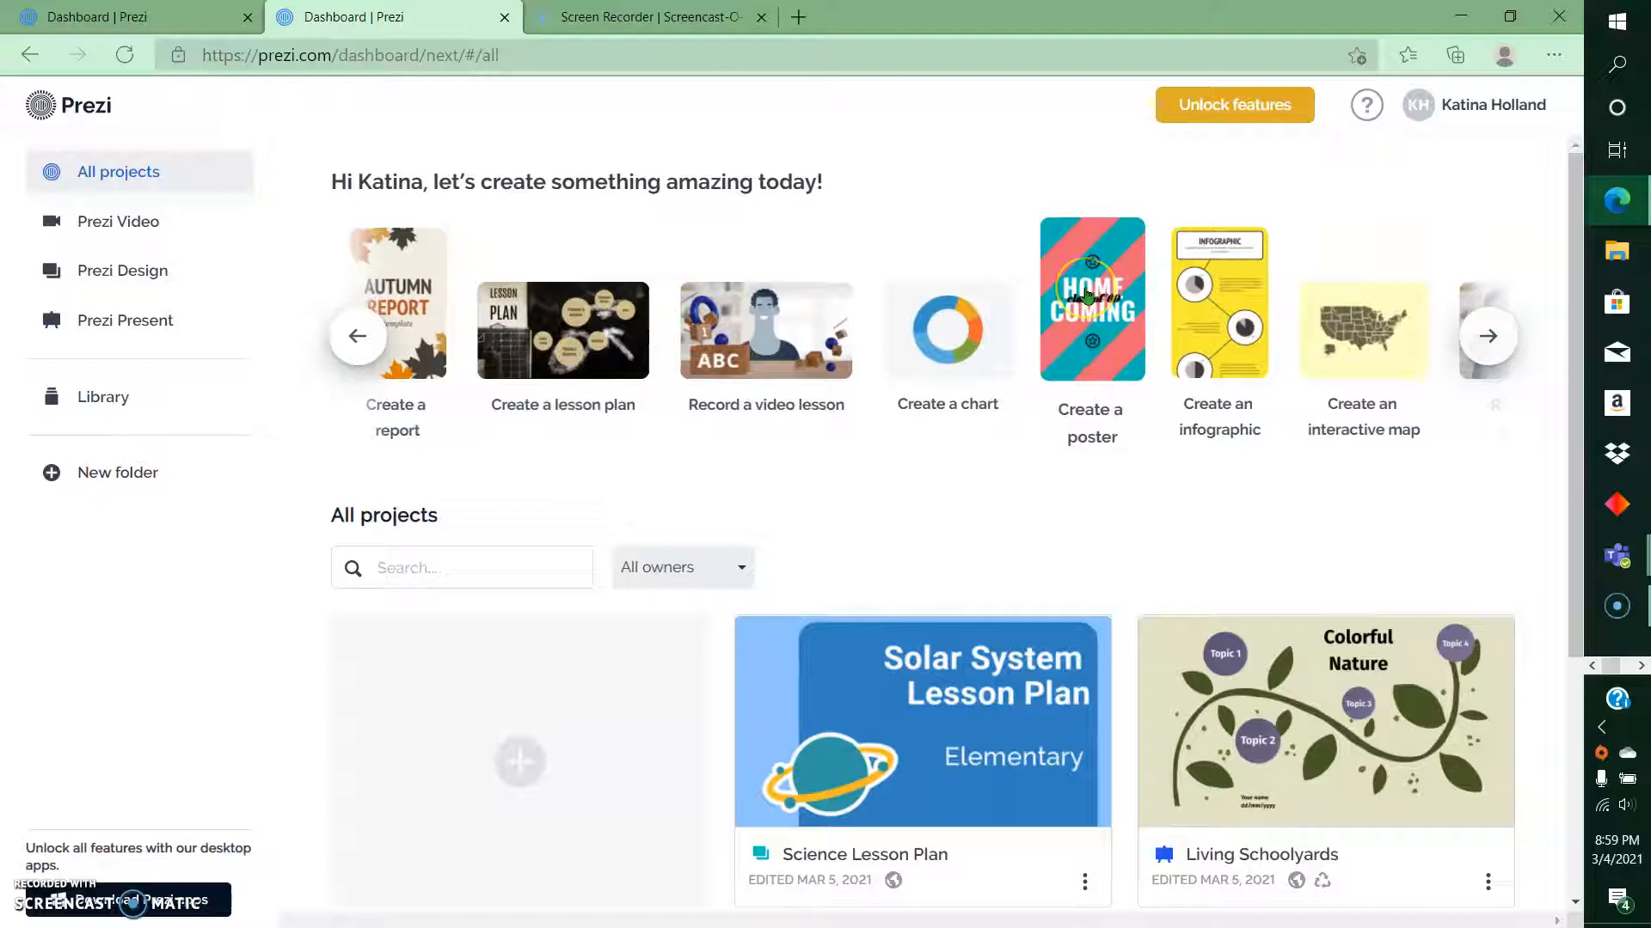
left_click(1480, 340)
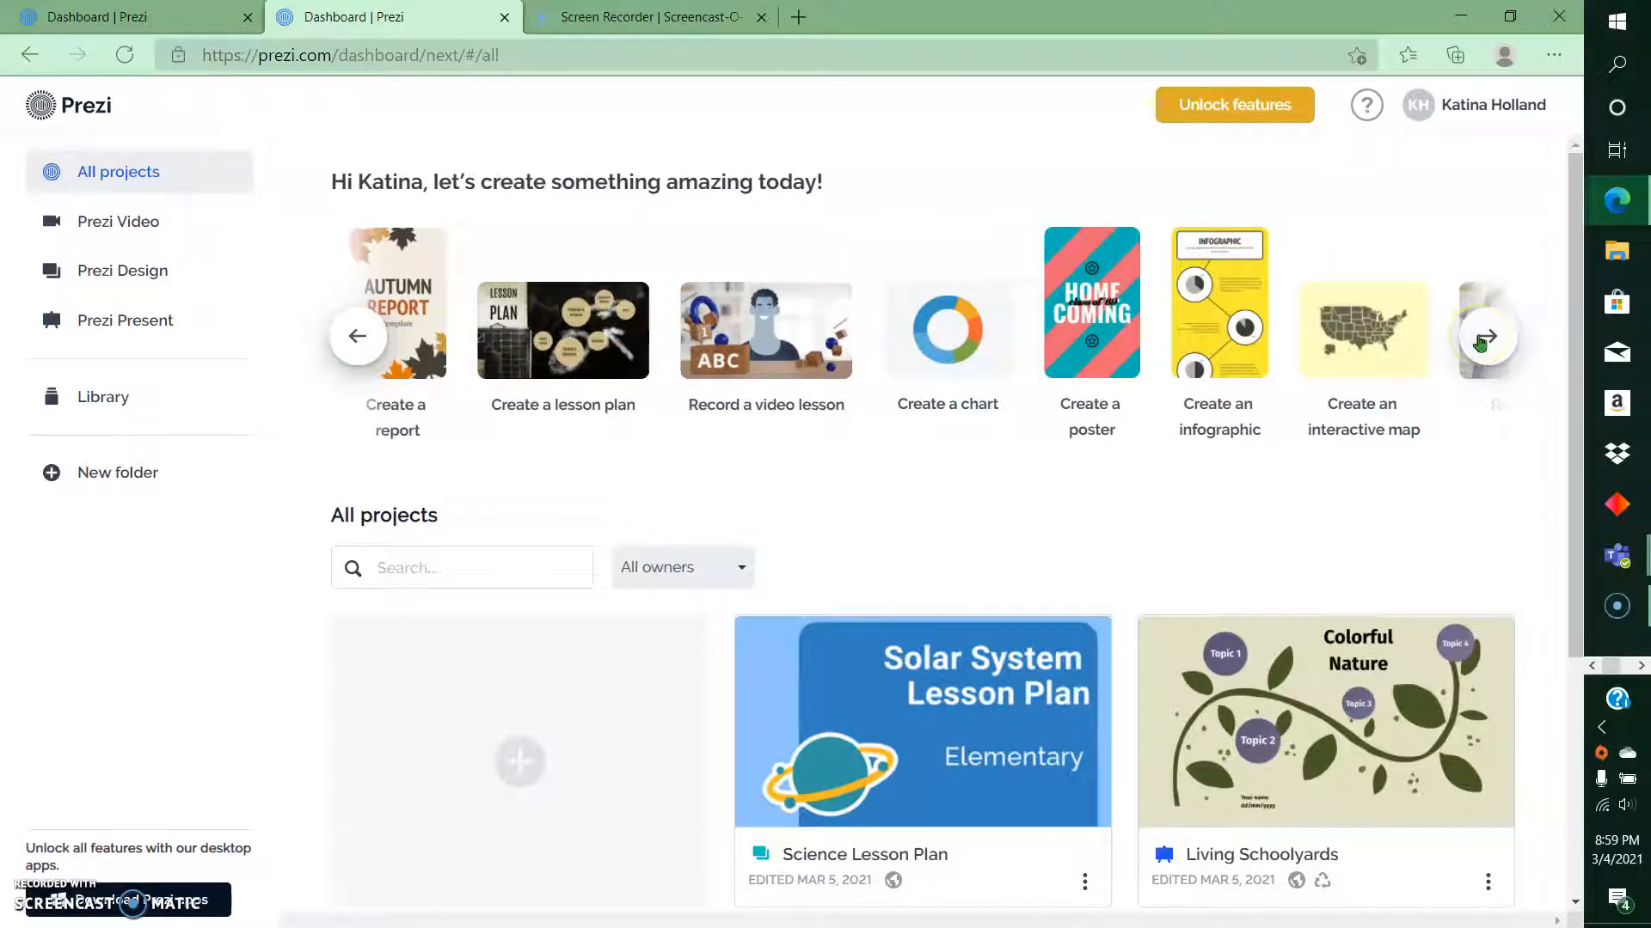
left_click(1481, 340)
left_click(1480, 341)
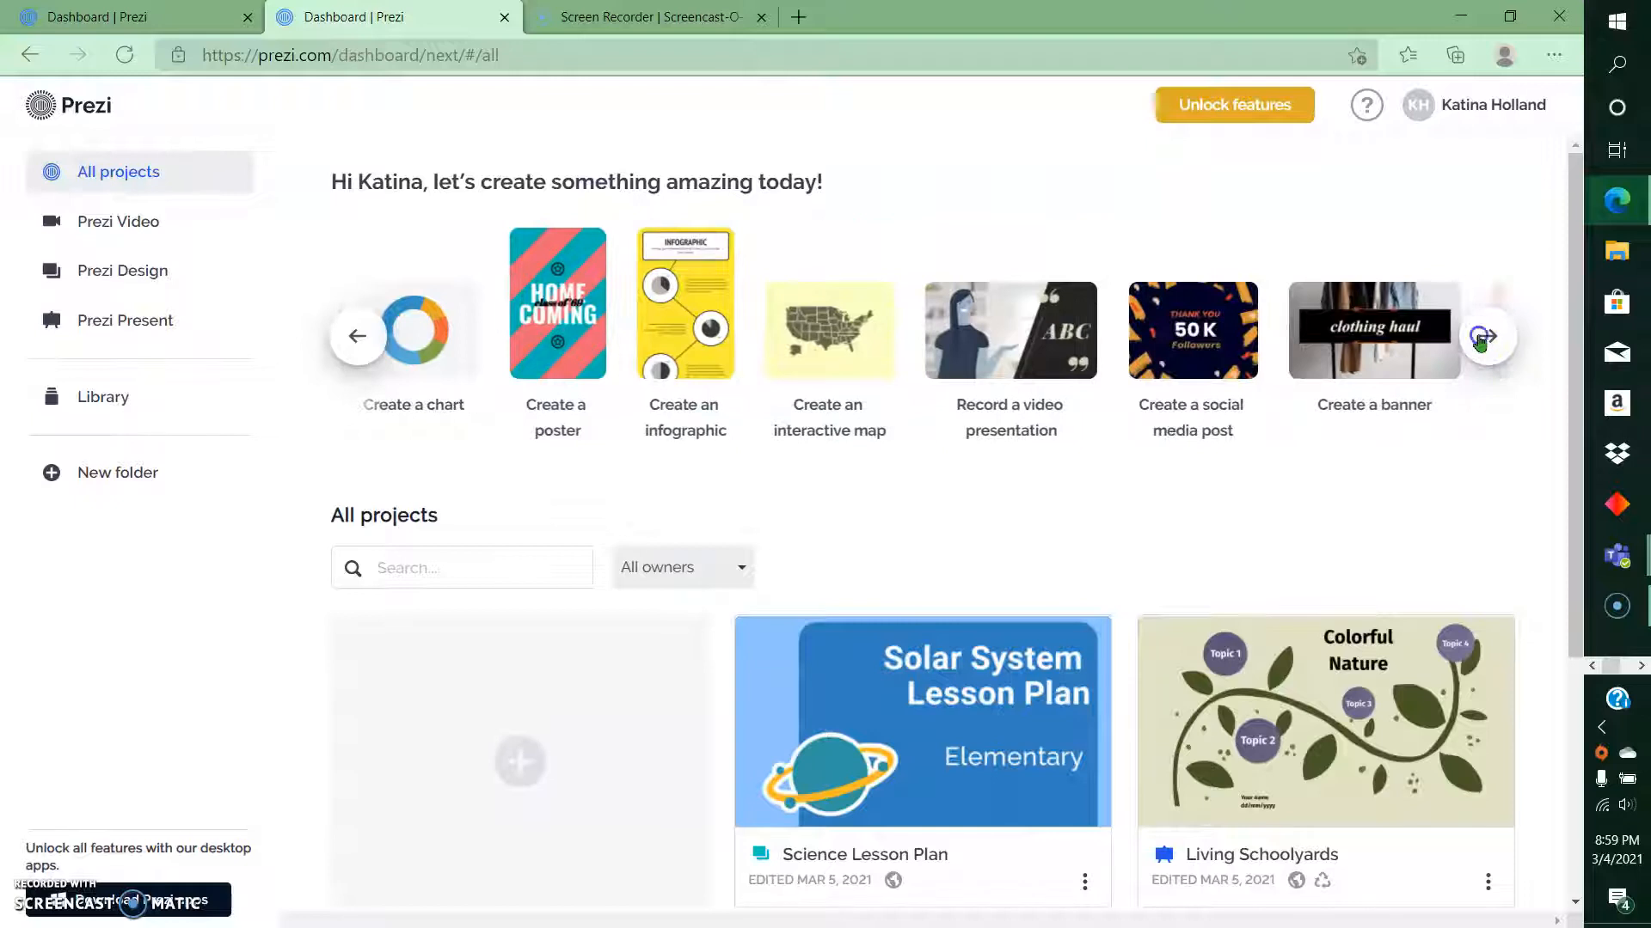
left_click(401, 410)
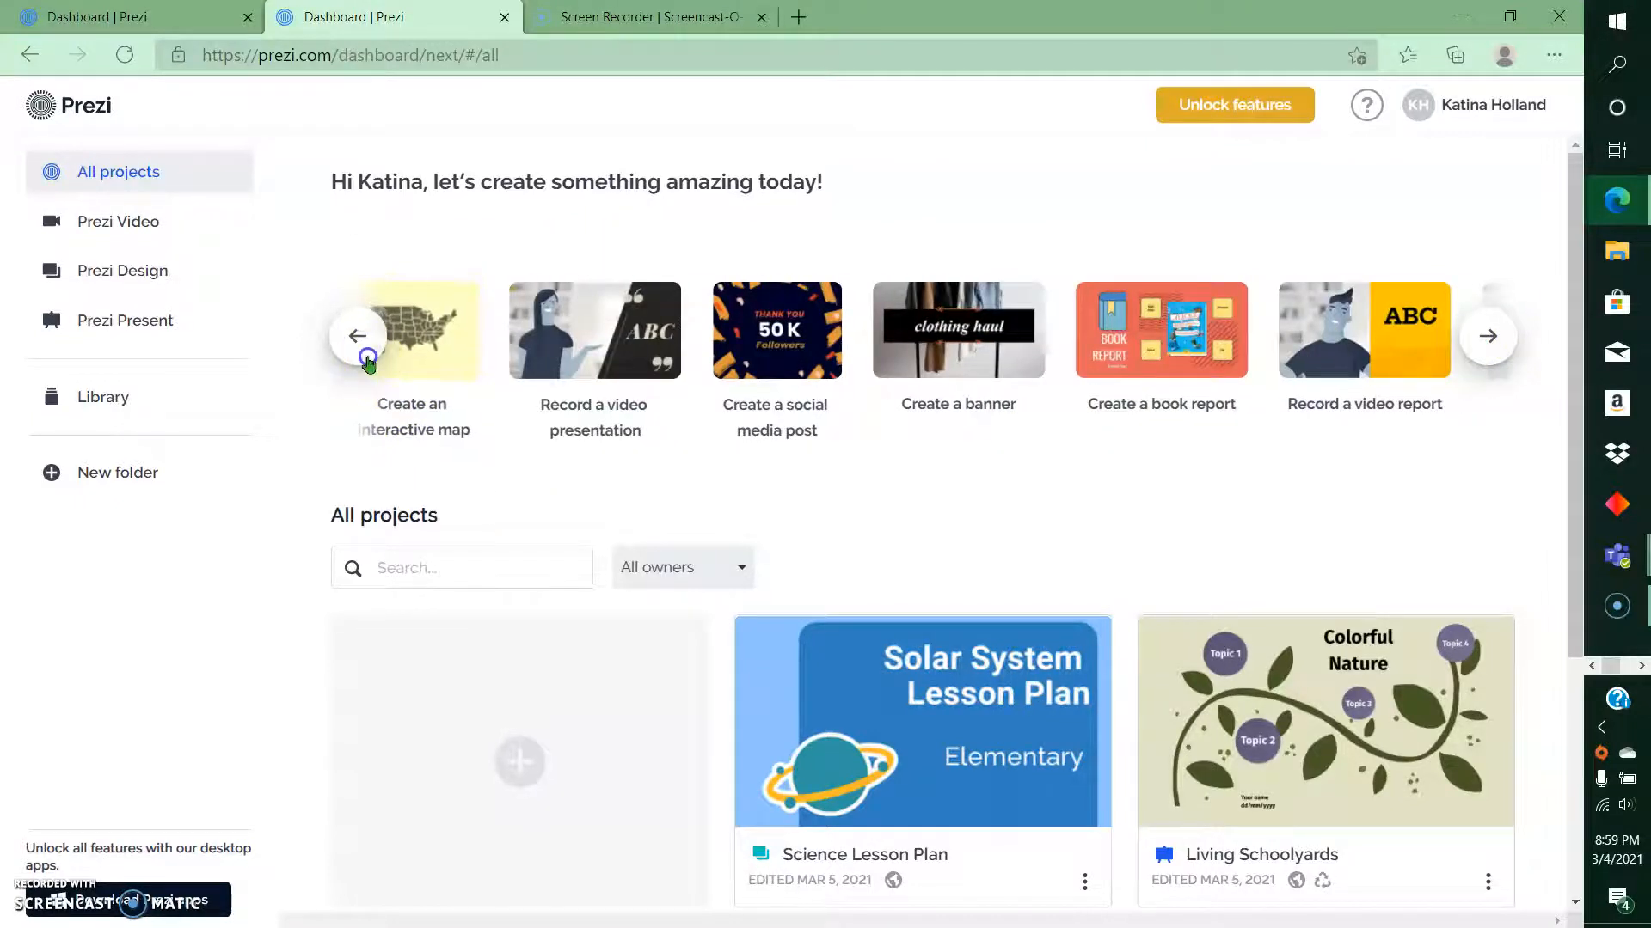
left_click(357, 337)
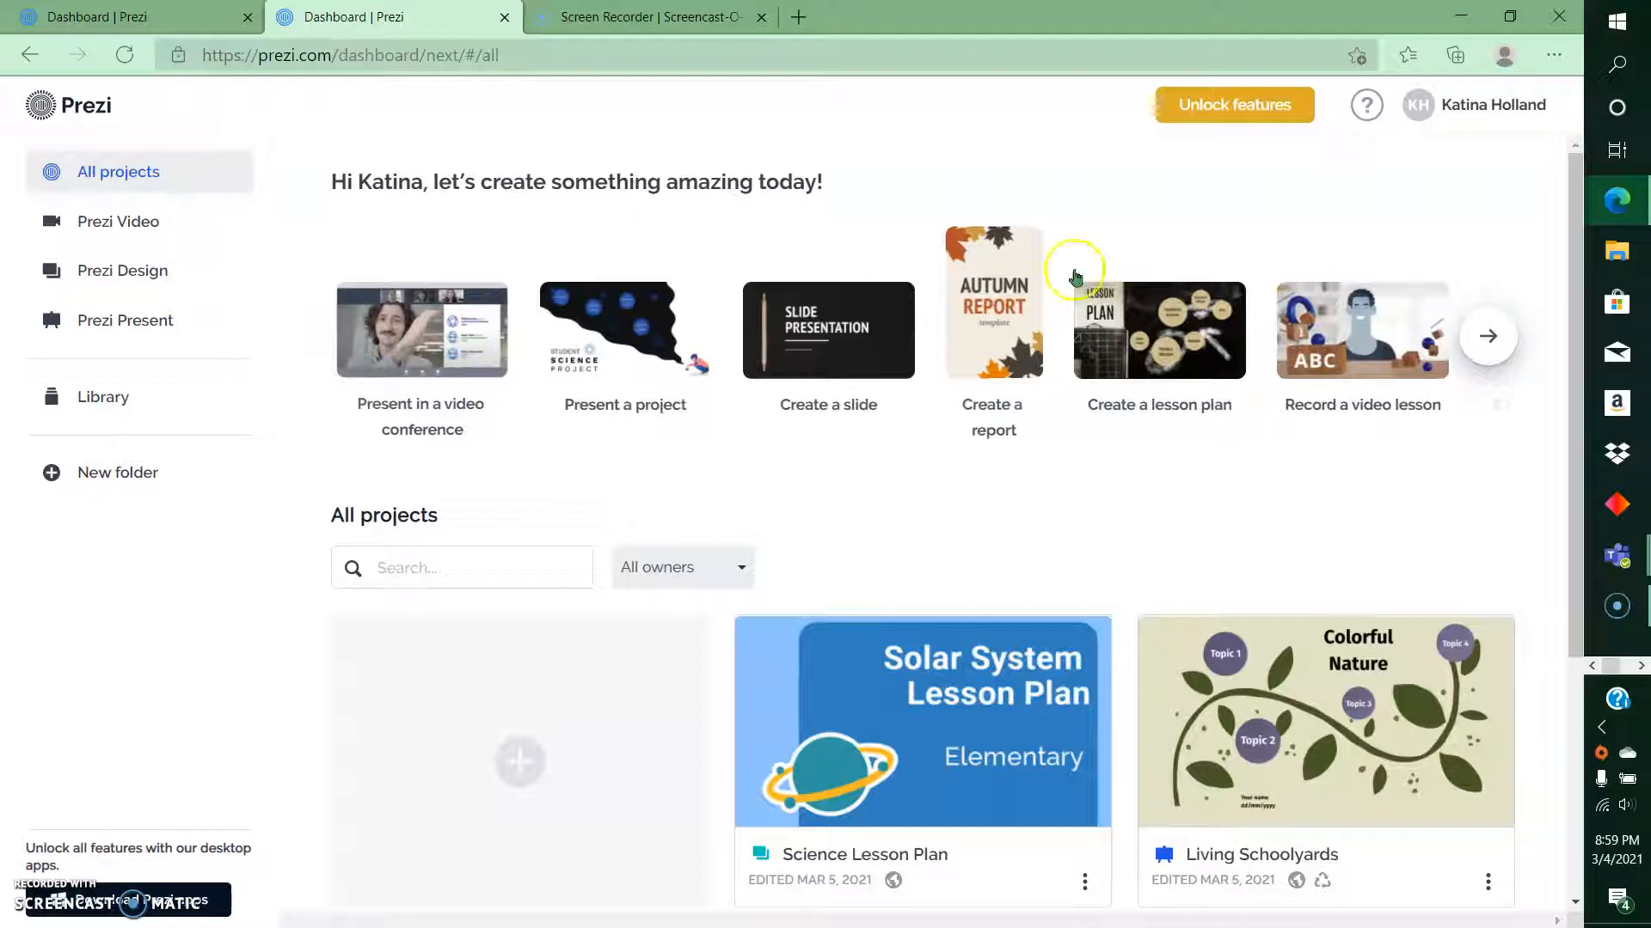
- Open the template chooser for creating a lesson plan
left_click(1148, 314)
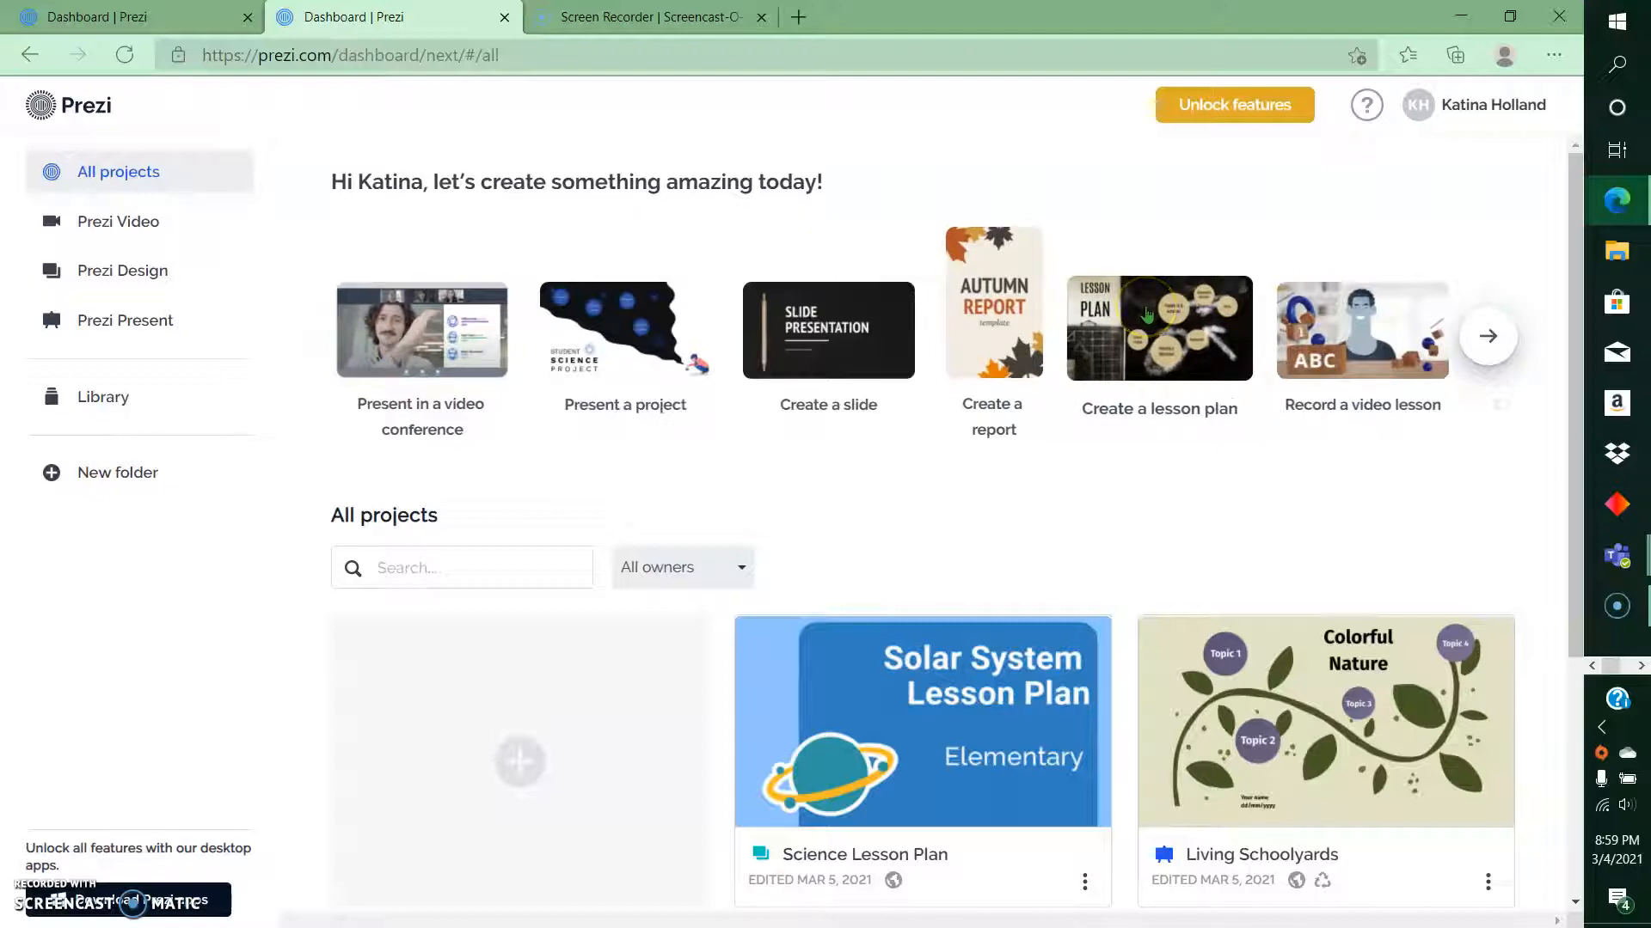
left_click(1160, 340)
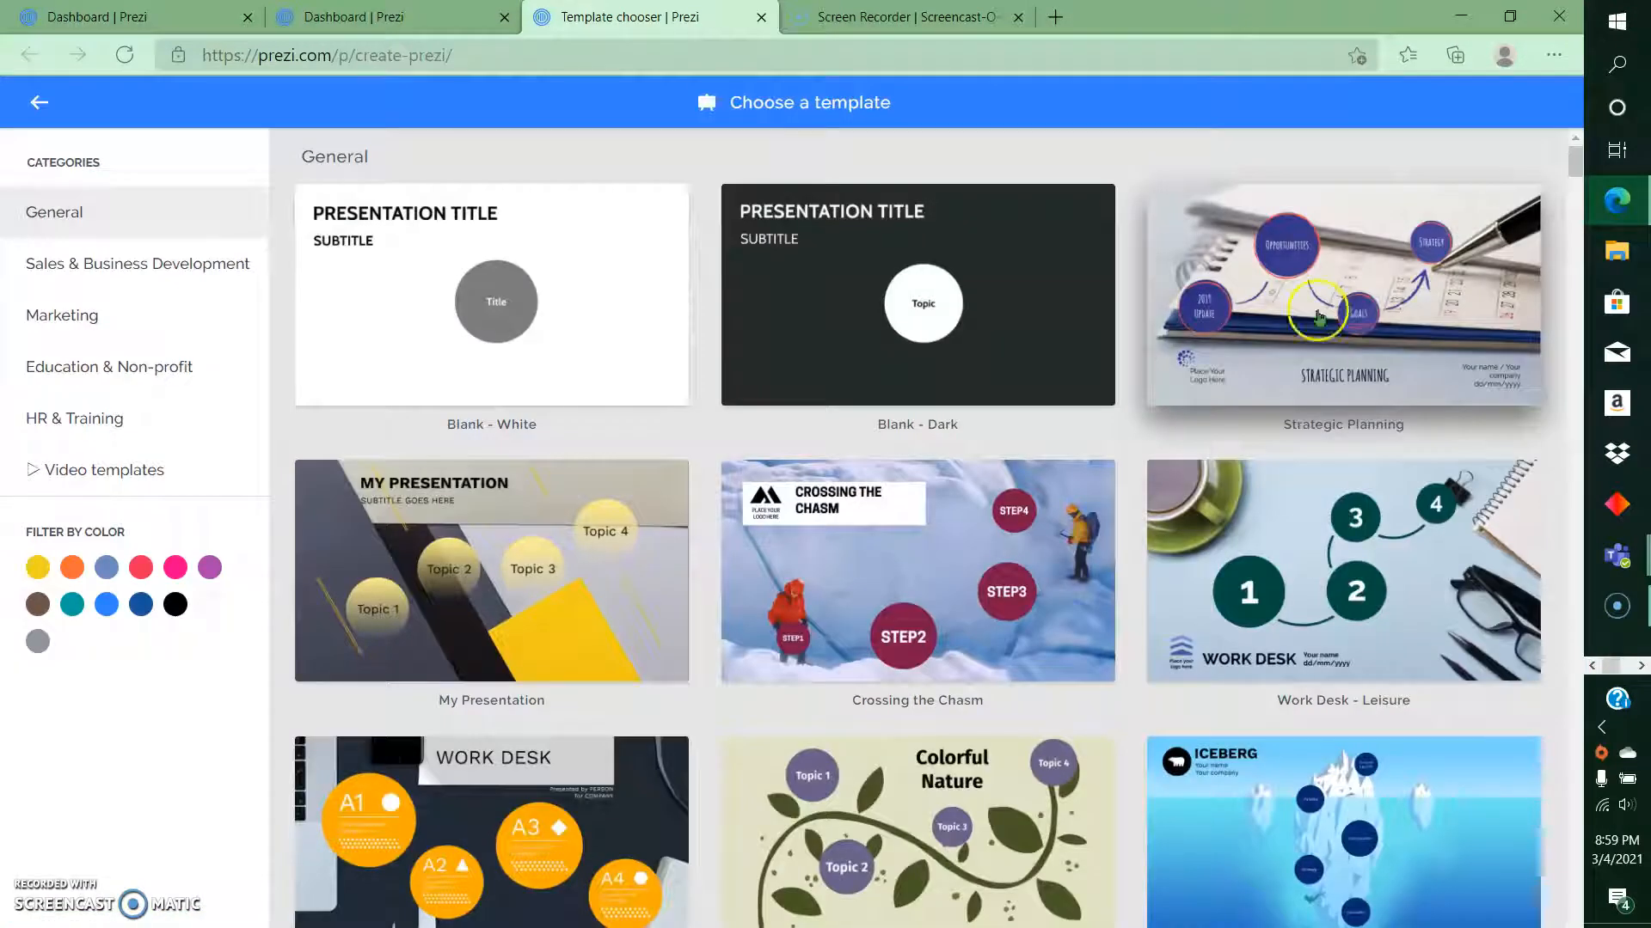
left_click(1158, 359)
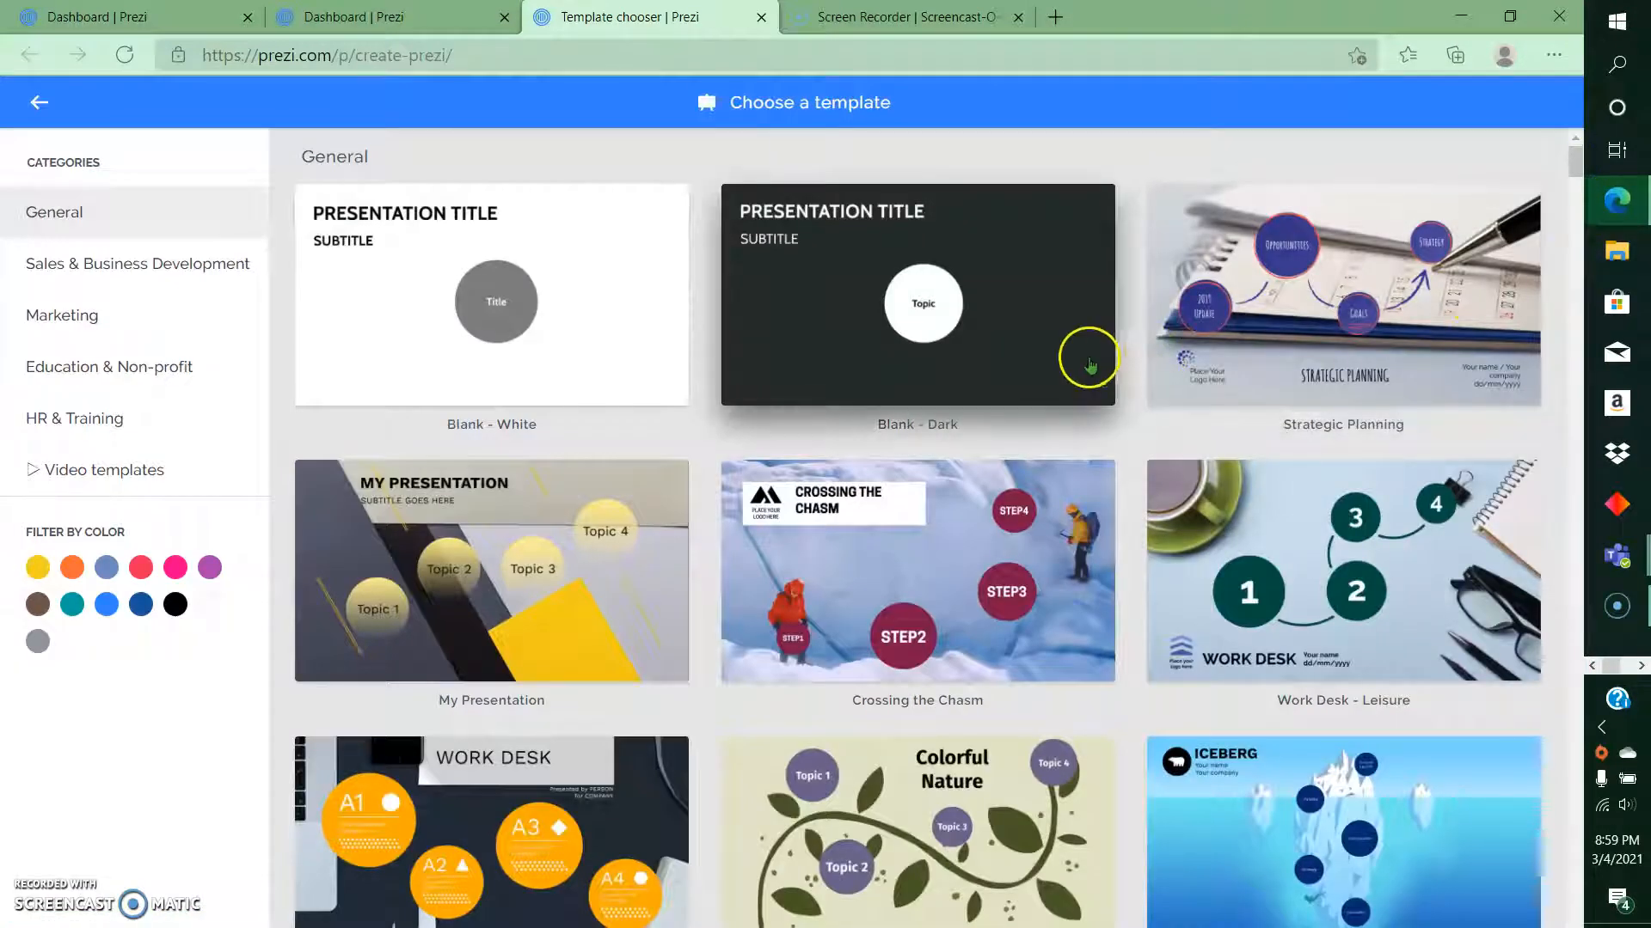
- Preview several slides of the Strategic Planning template and close the preview
left_click(1214, 311)
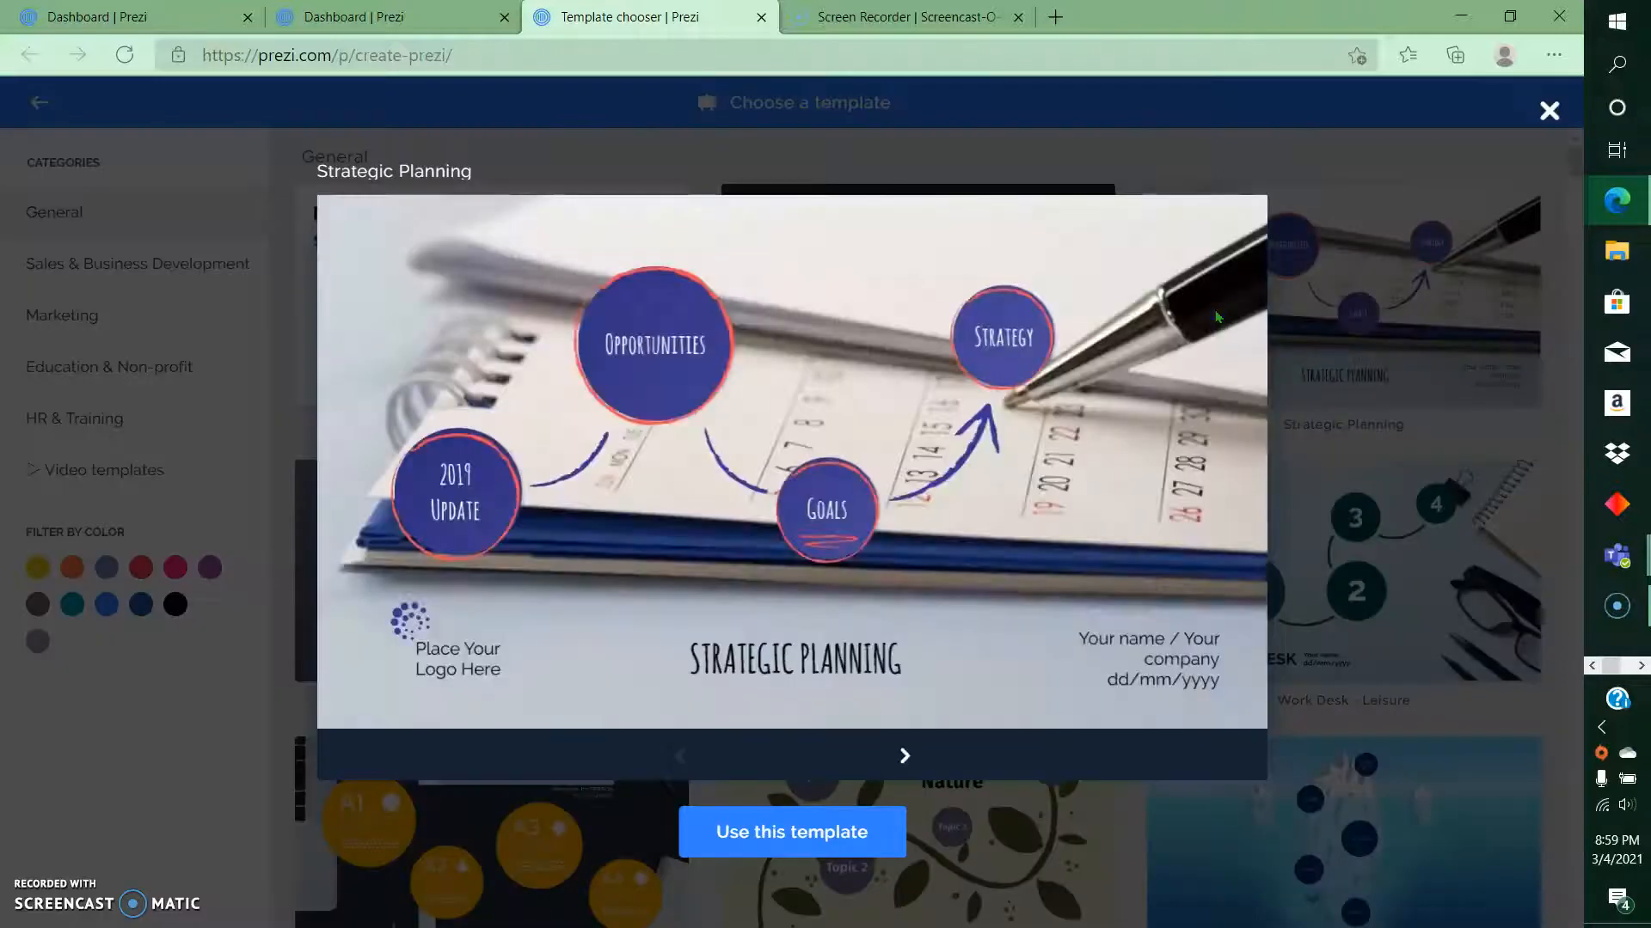
left_click(907, 755)
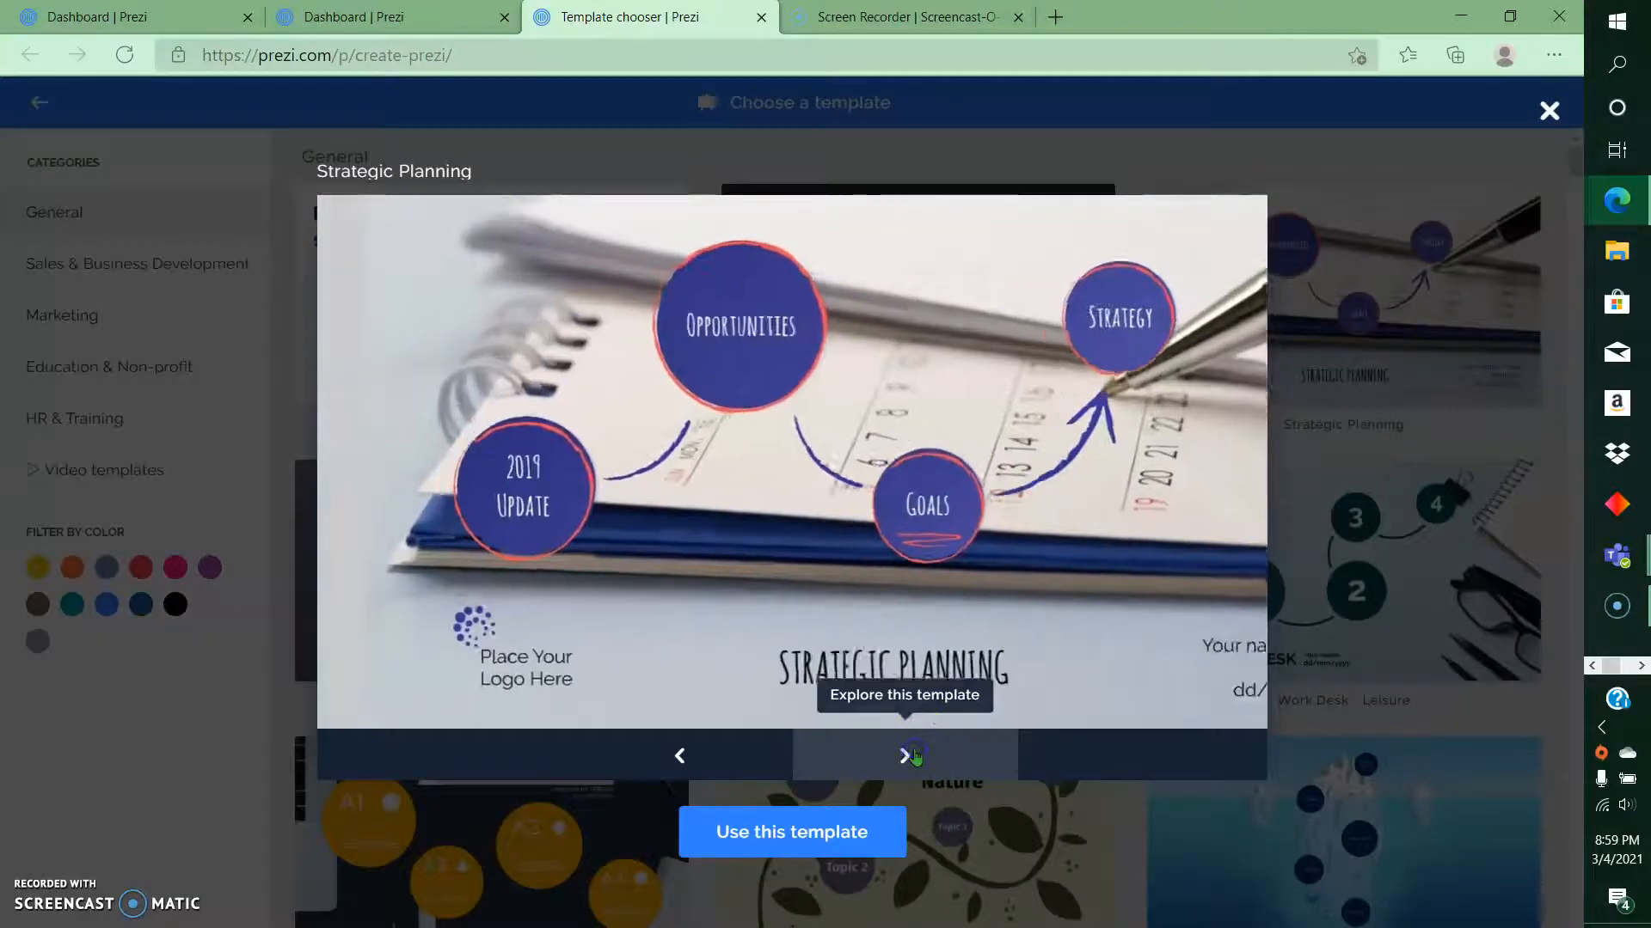
left_click(907, 754)
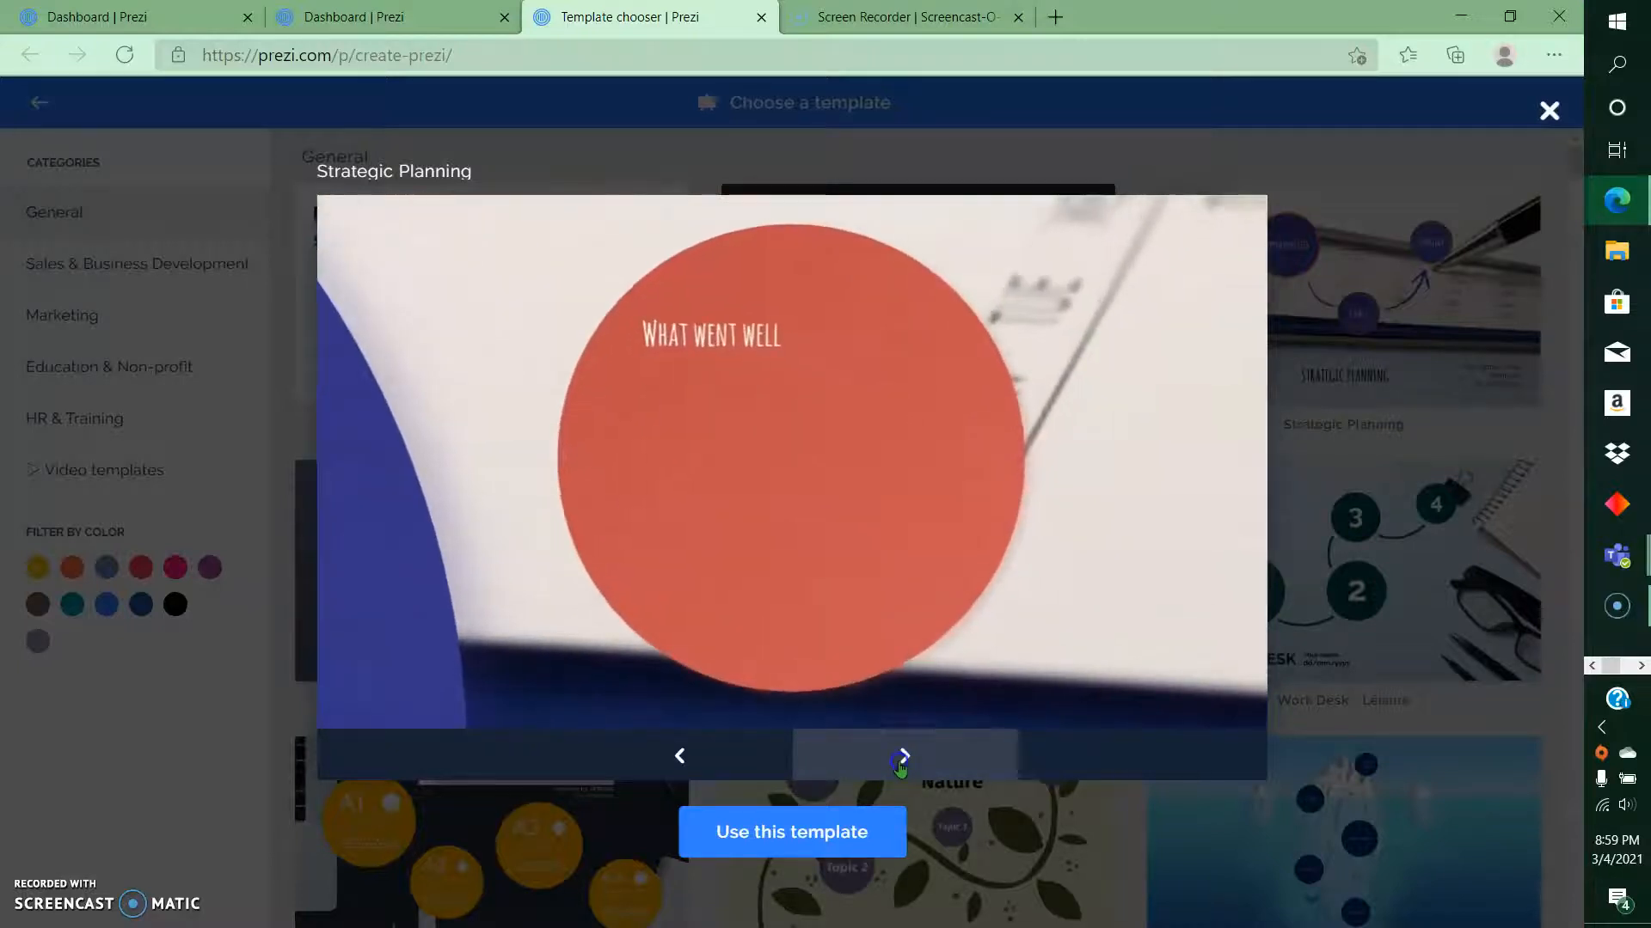
left_click(902, 756)
left_click(1332, 160)
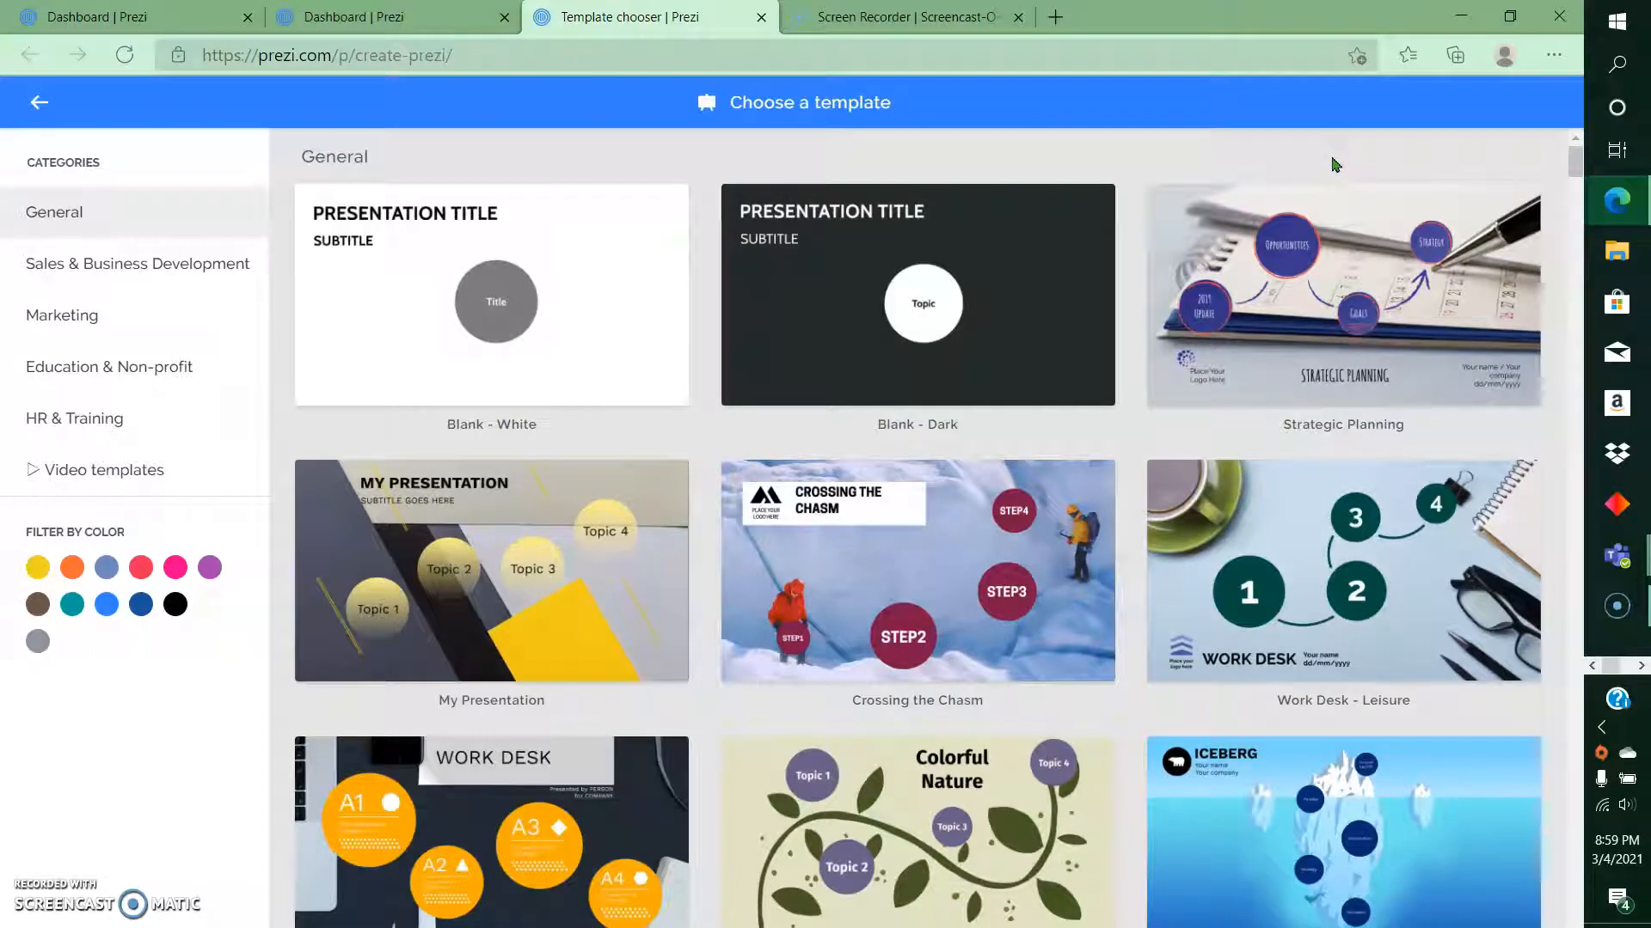
- Browse the template categories from General through Sales & Business Development, Marketing, Education & Non-profit, HR & Training and Video templates, ending back at General
left_click(1575, 165)
left_click_drag(1576, 165, 1585, 255)
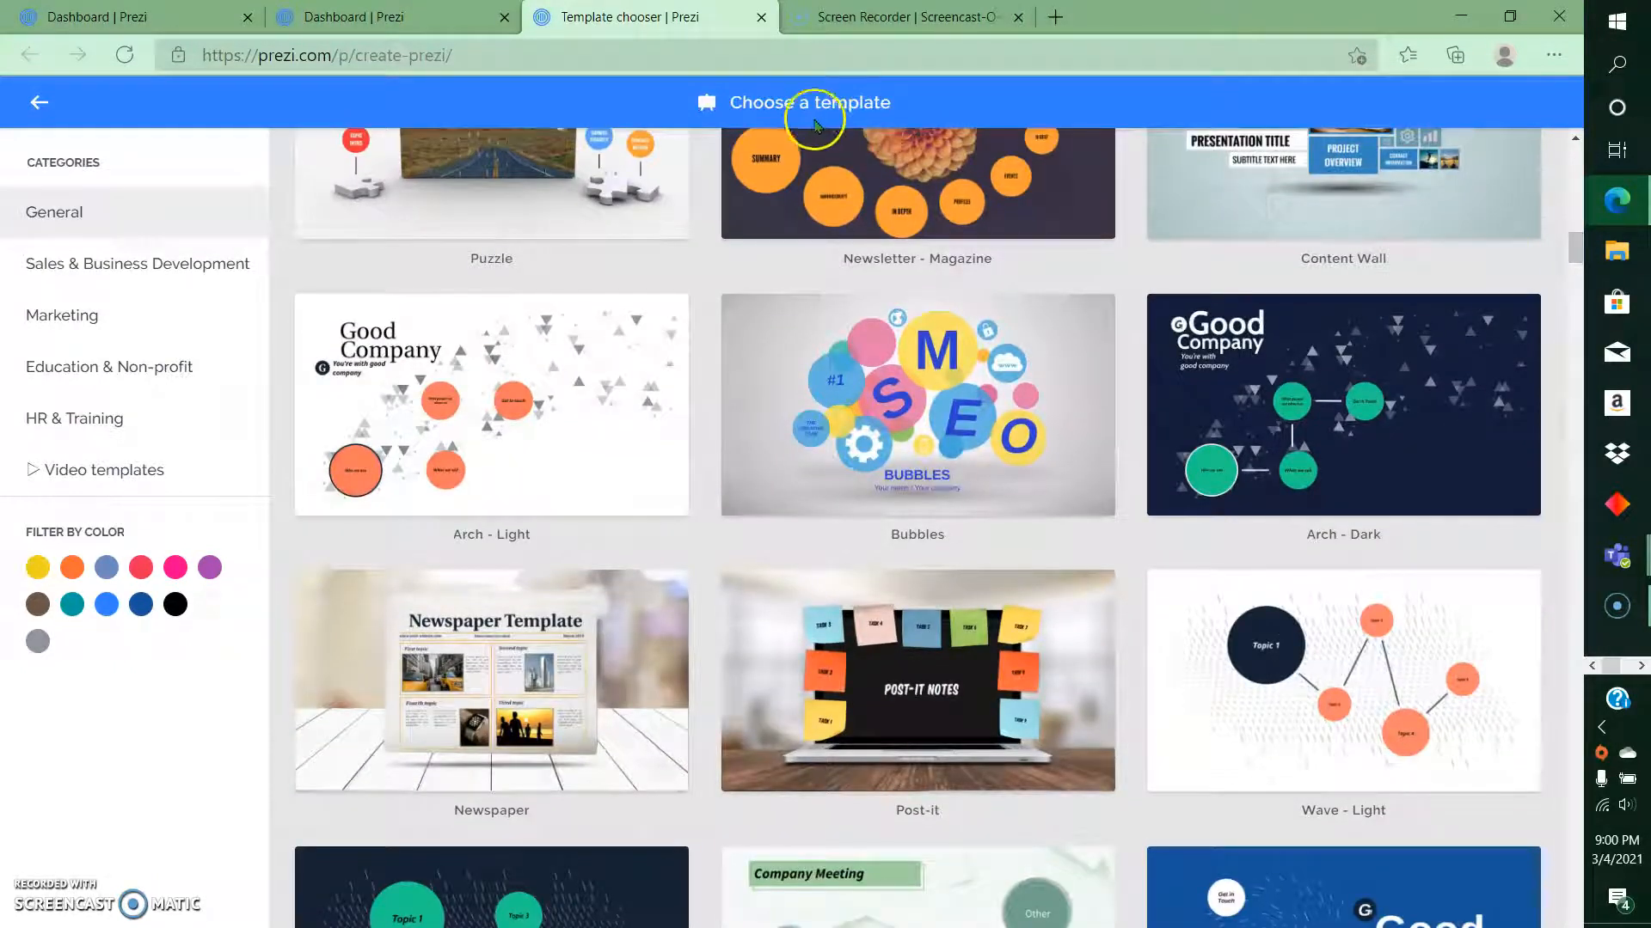
left_click(195, 210)
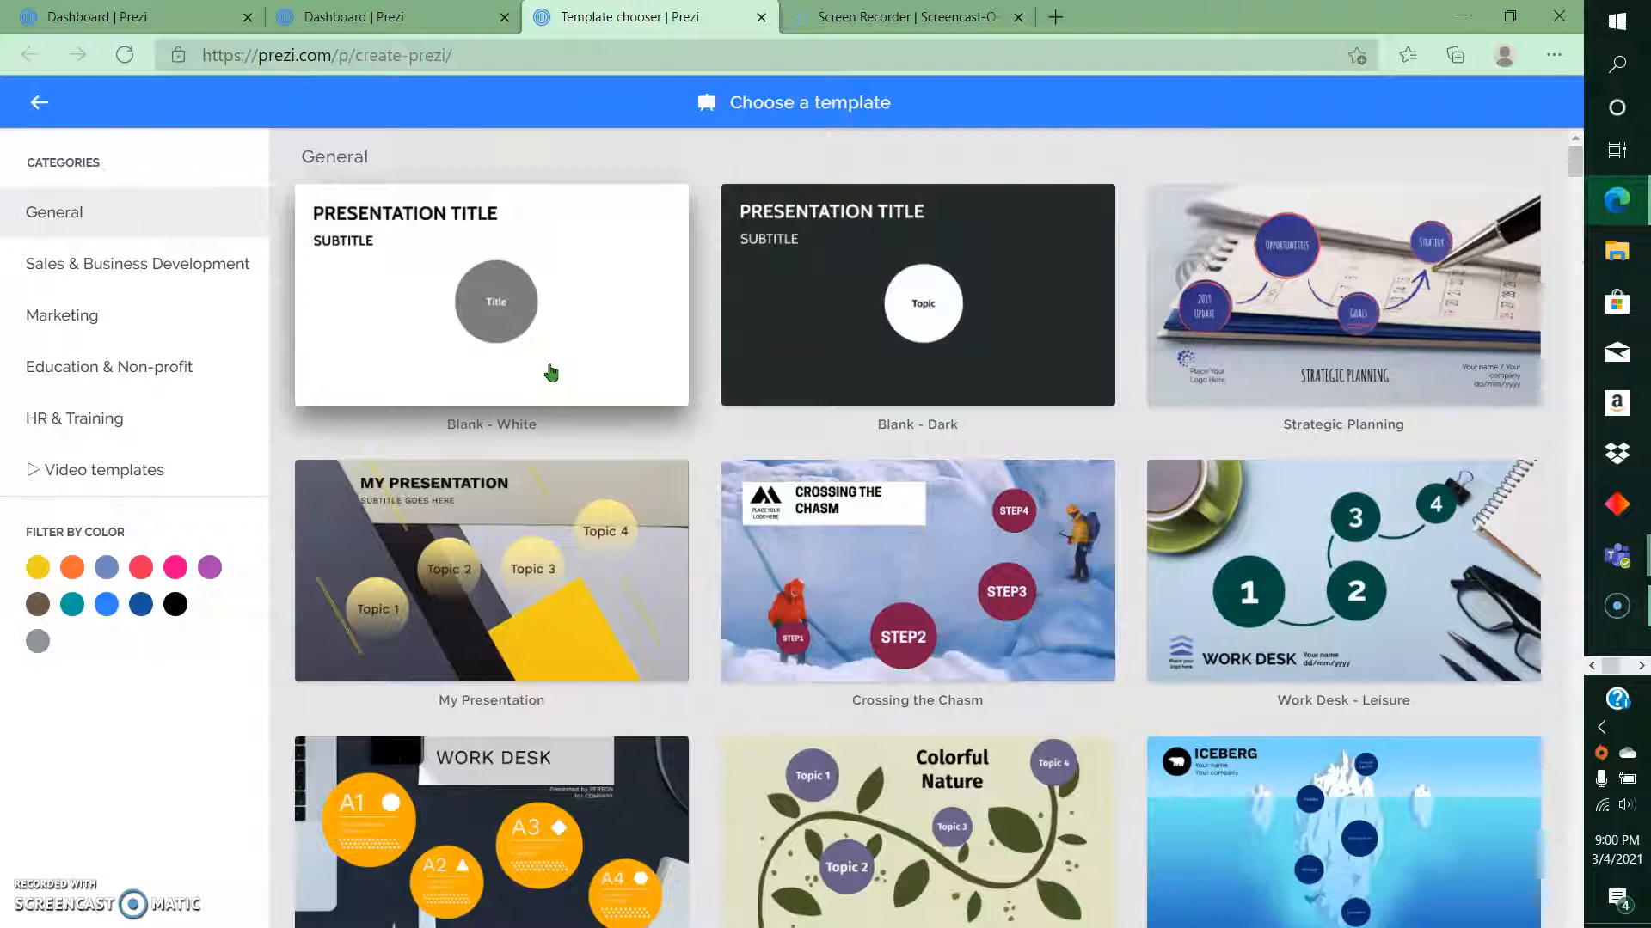
left_click(220, 284)
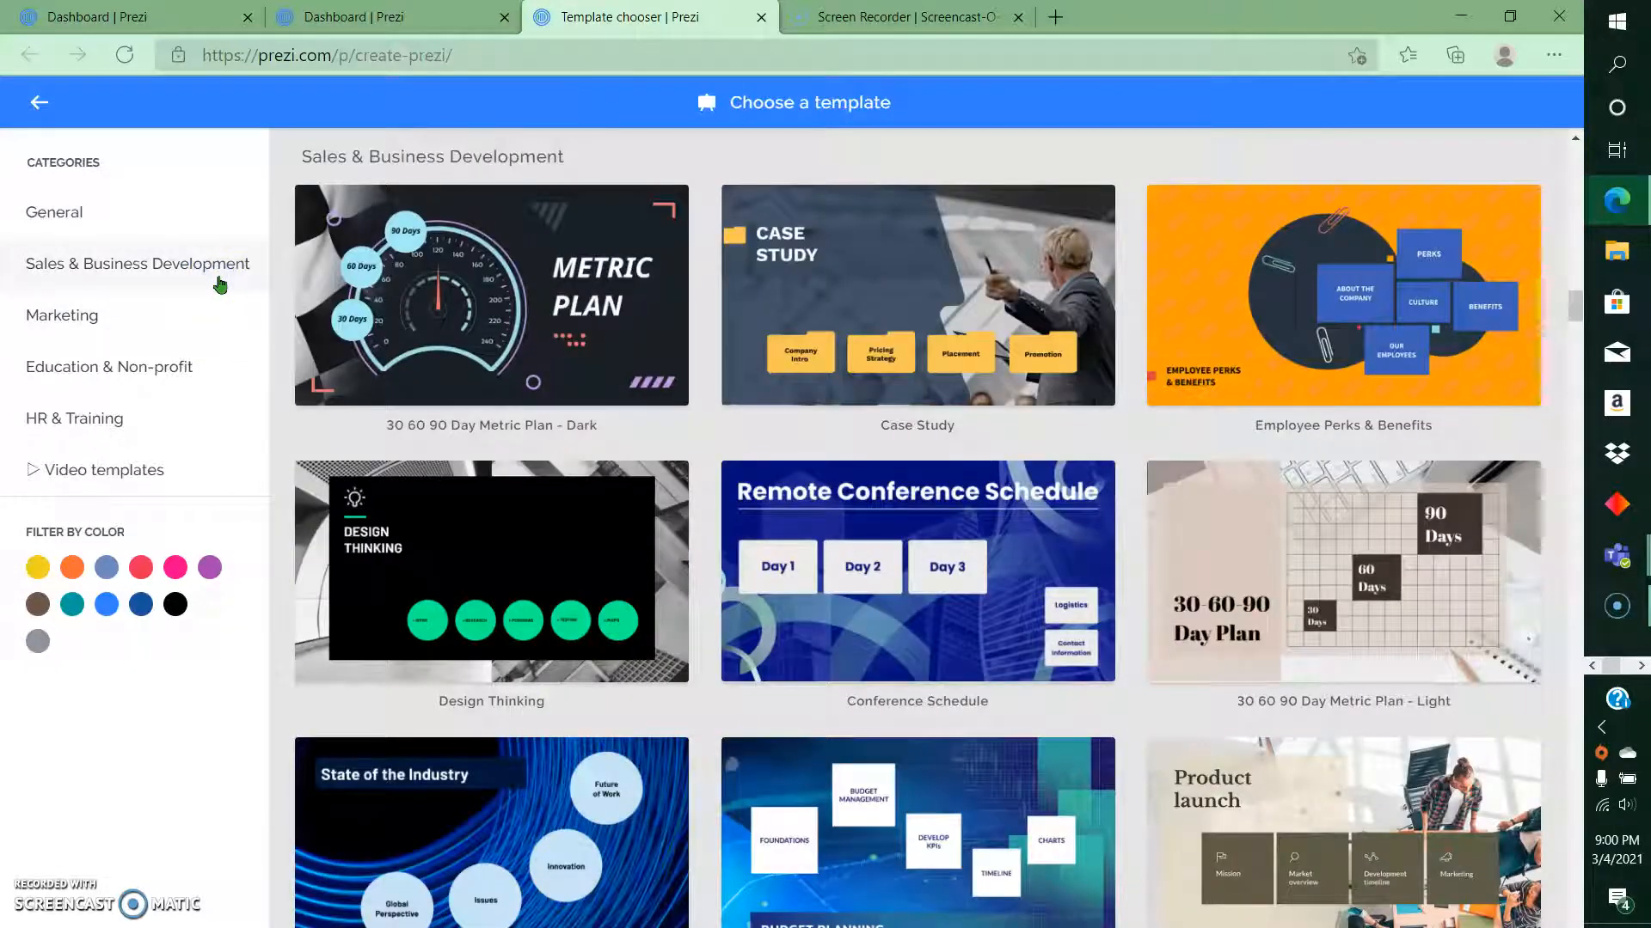
left_click(172, 325)
left_click(173, 350)
left_click(153, 417)
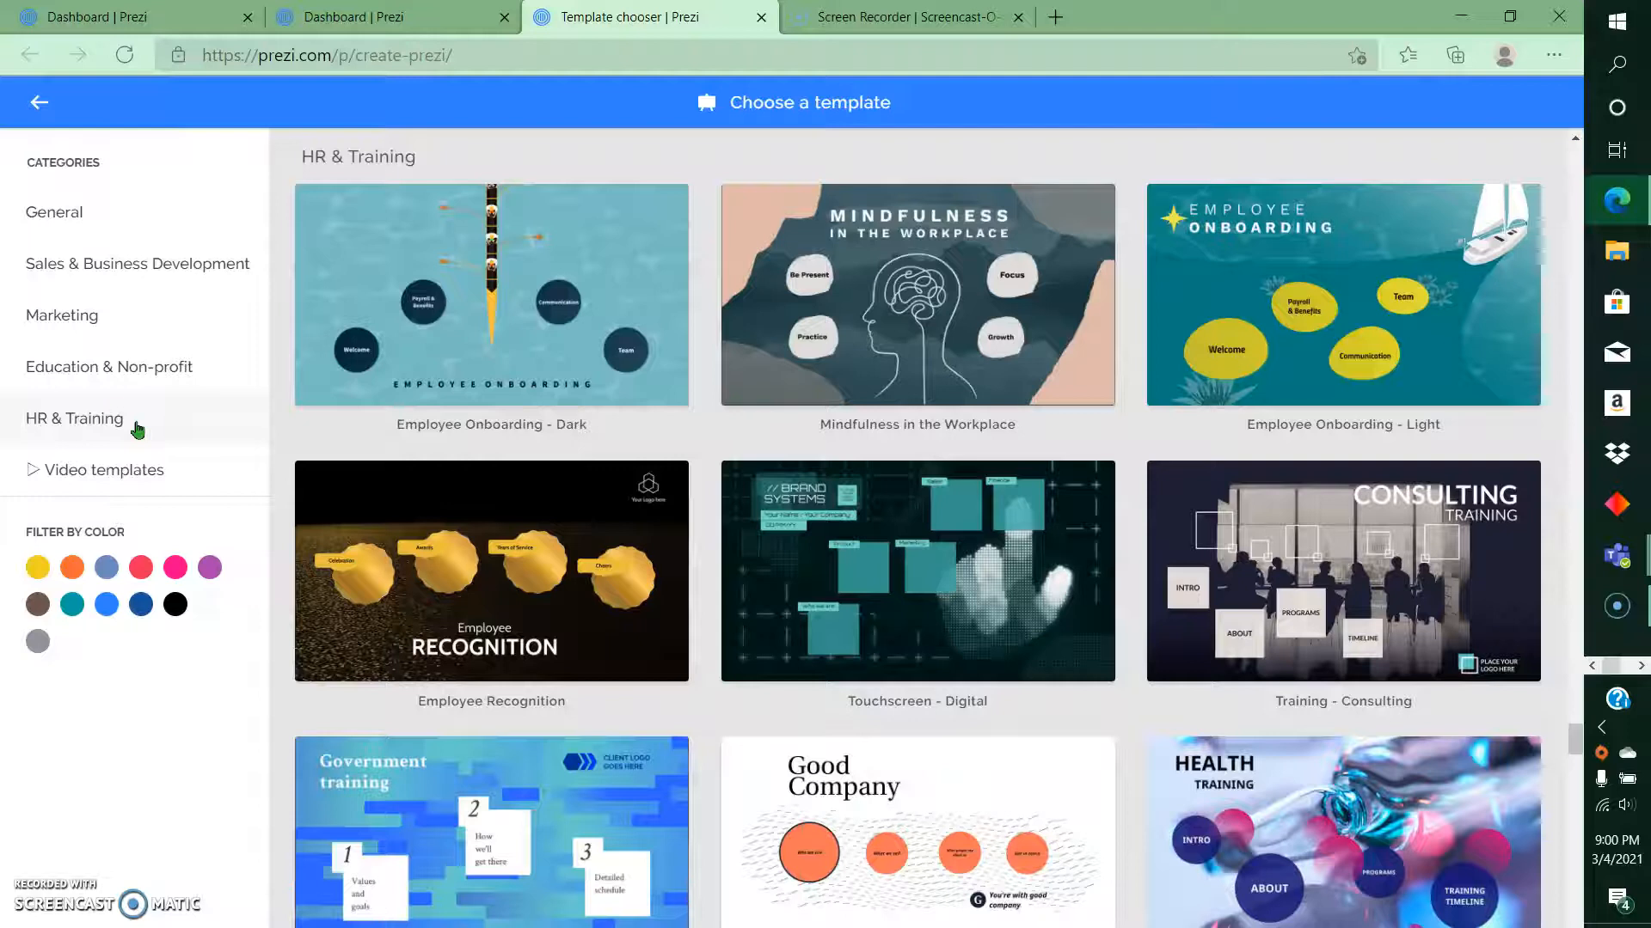
left_click(136, 469)
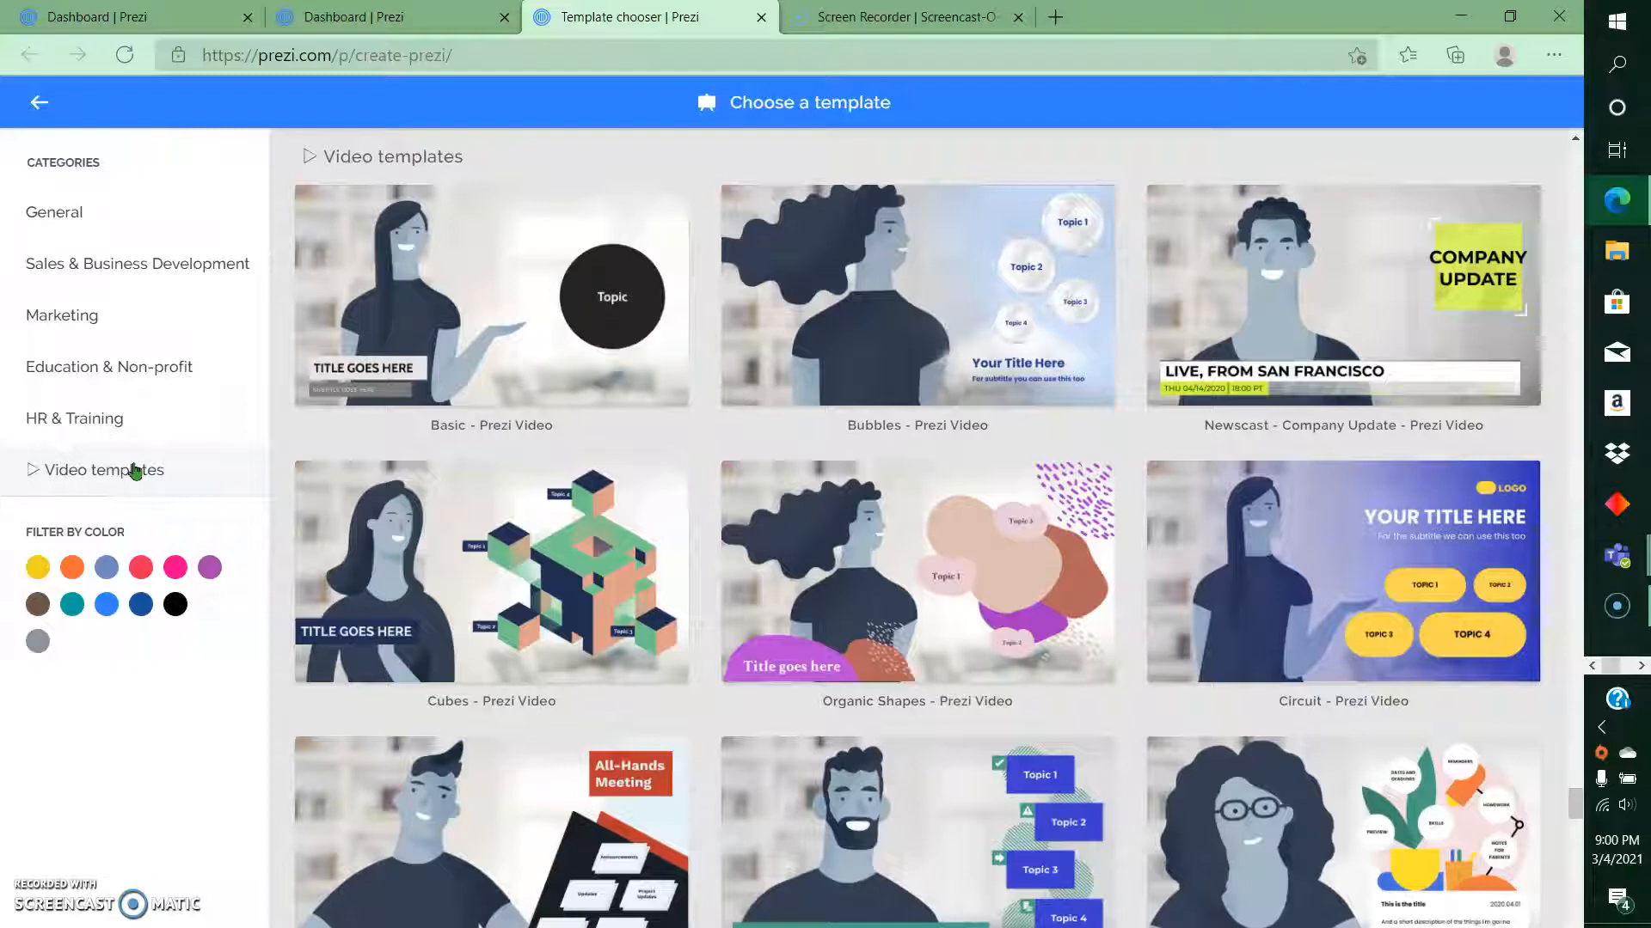
left_click(65, 231)
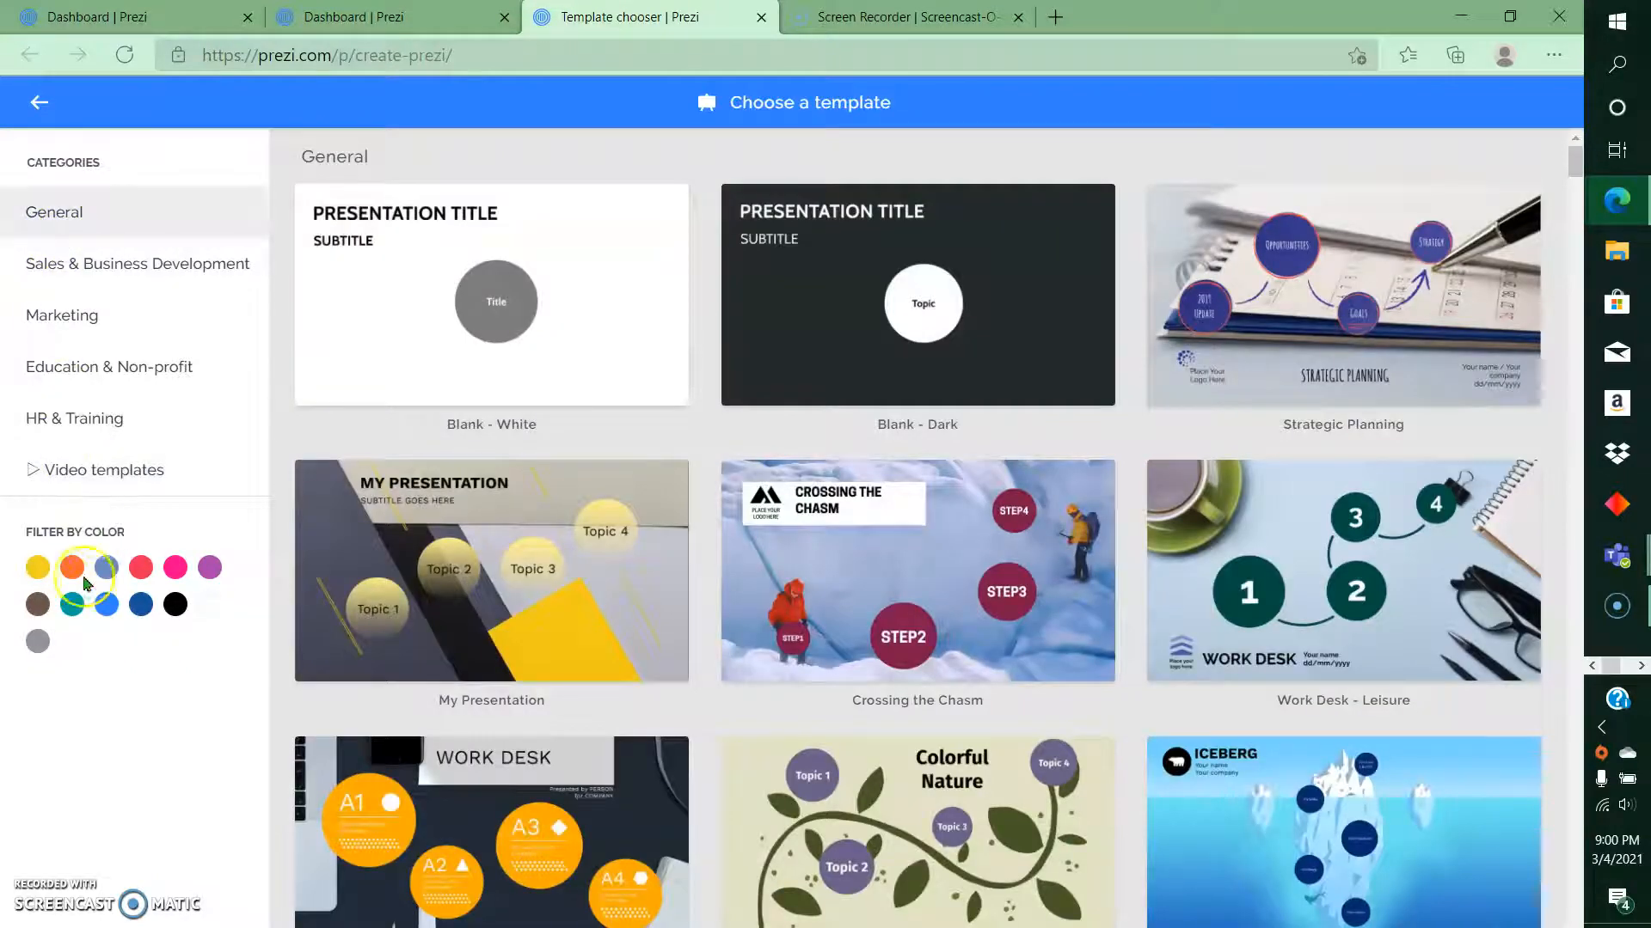
- Filter the templates by different colors, including light blue, red and dark blue, to compare the matching designs
left_click(37, 569)
left_click(107, 570)
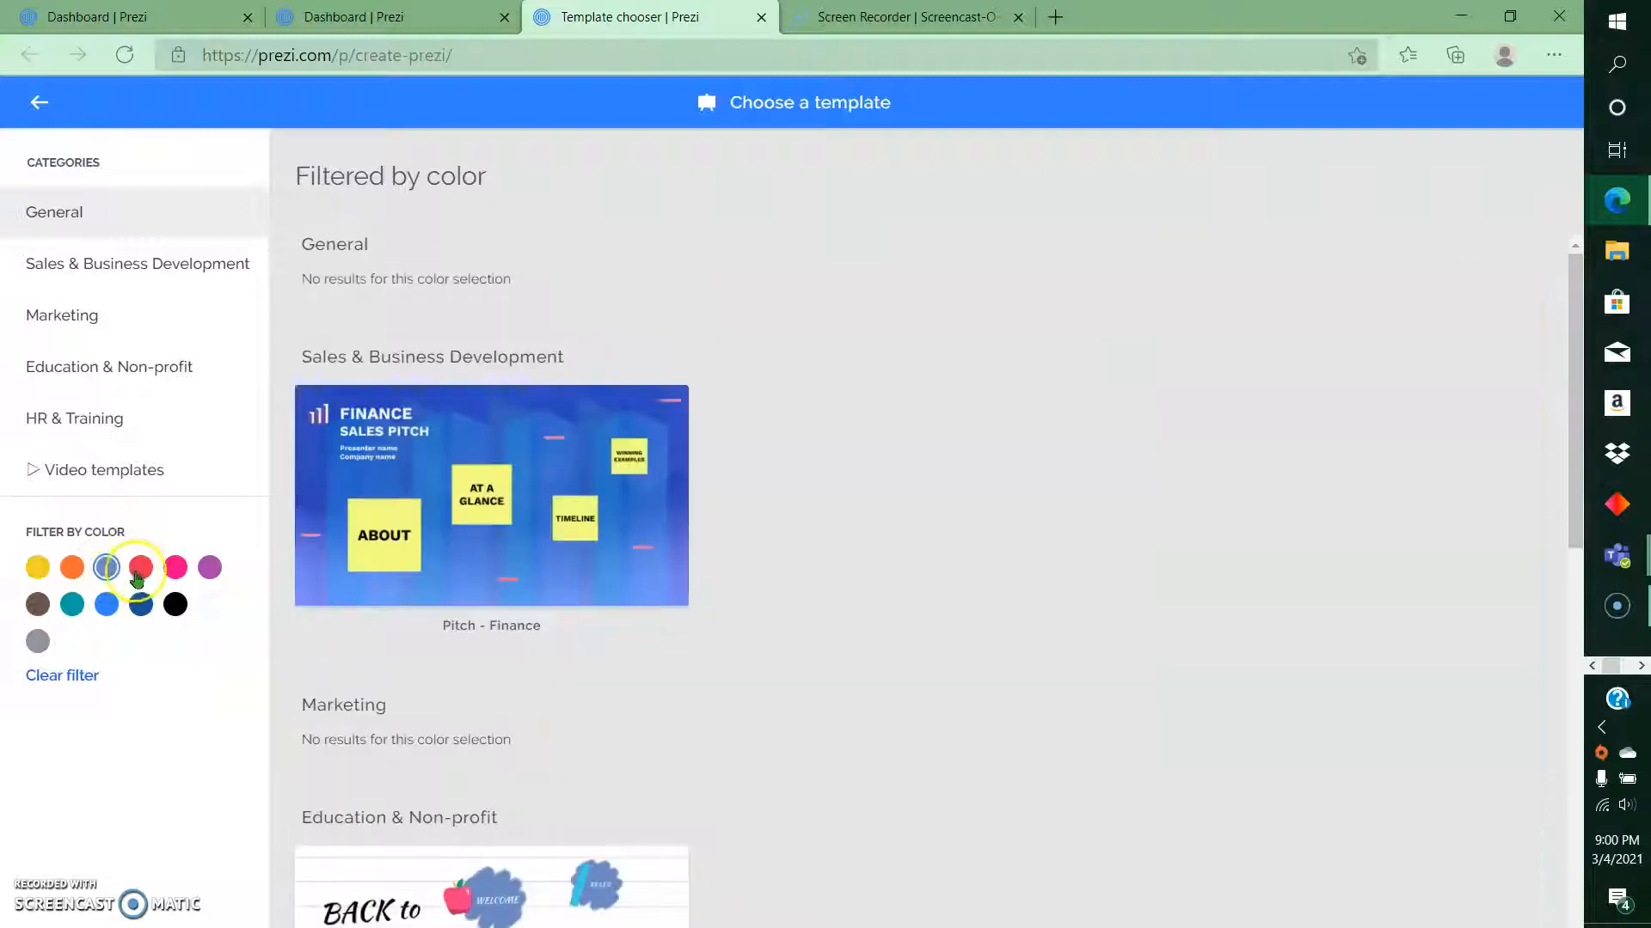
left_click(141, 570)
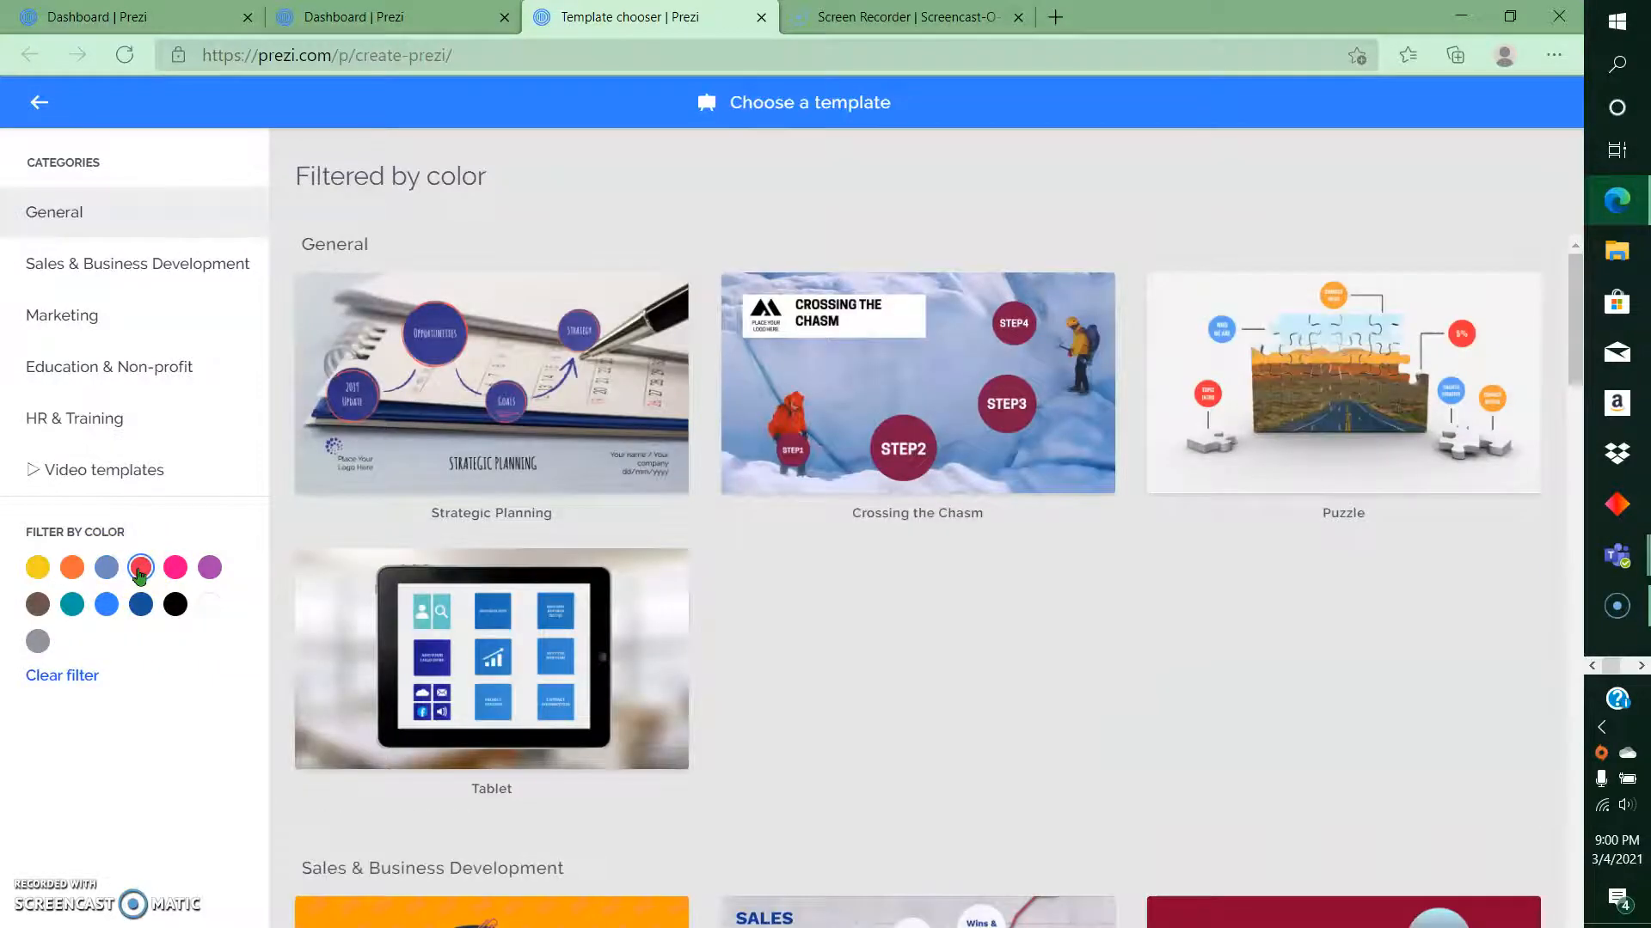
left_click(141, 606)
left_click(177, 616)
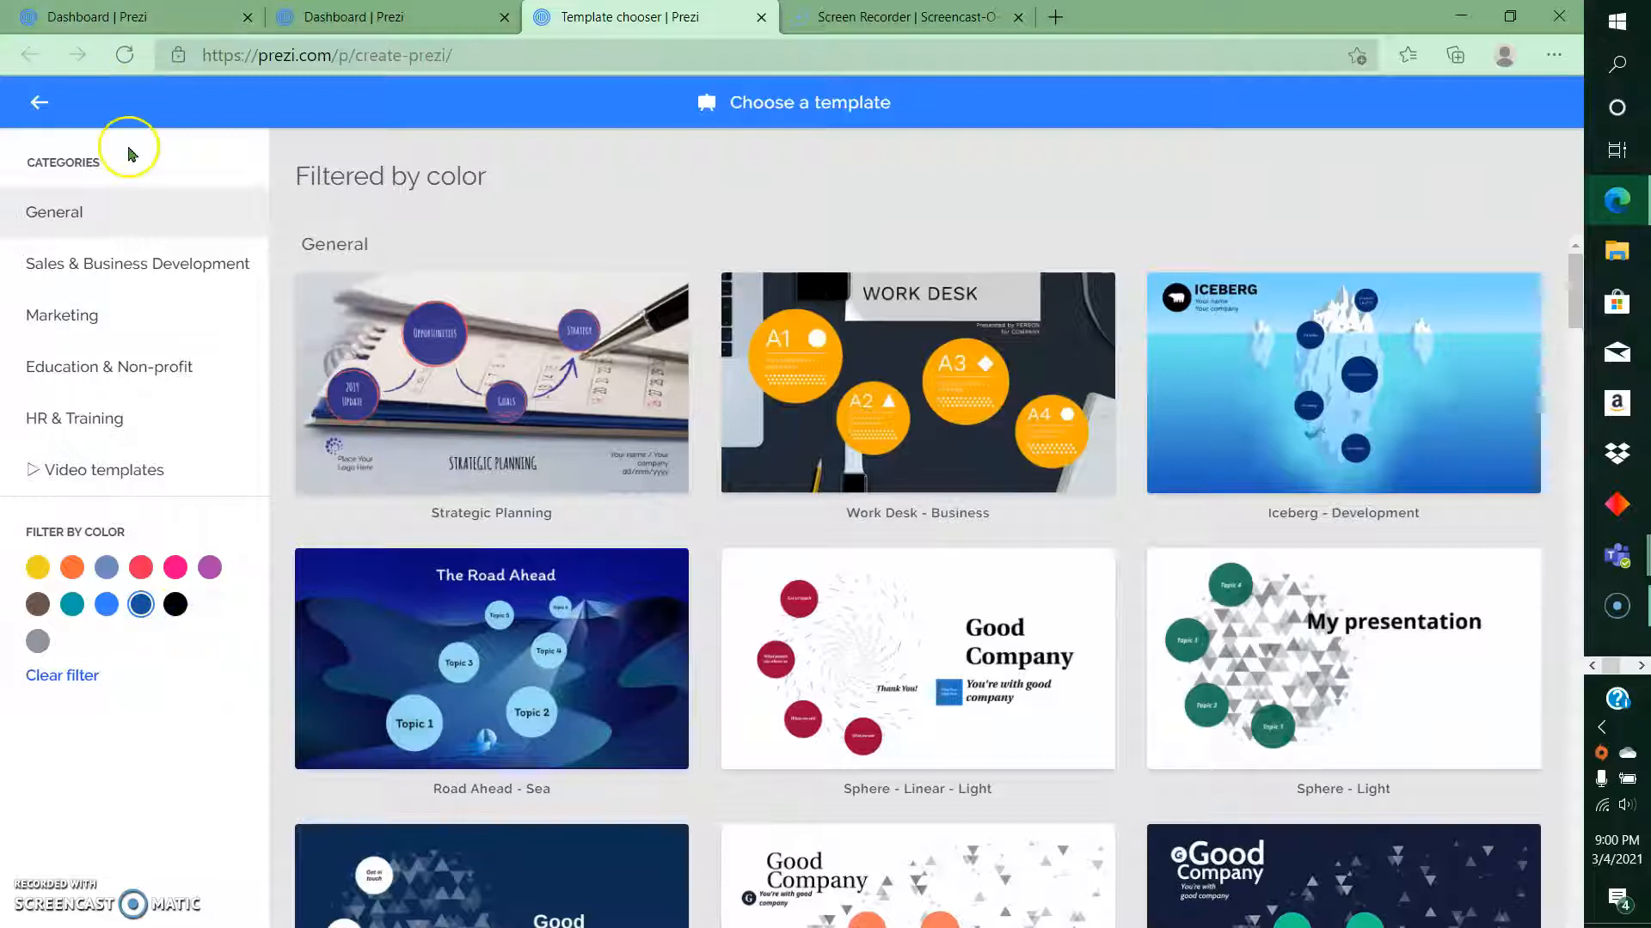
- Leave the template chooser and open the Science Lesson Plan from Prezi Design for editing, with page 1 selected
left_click(38, 102)
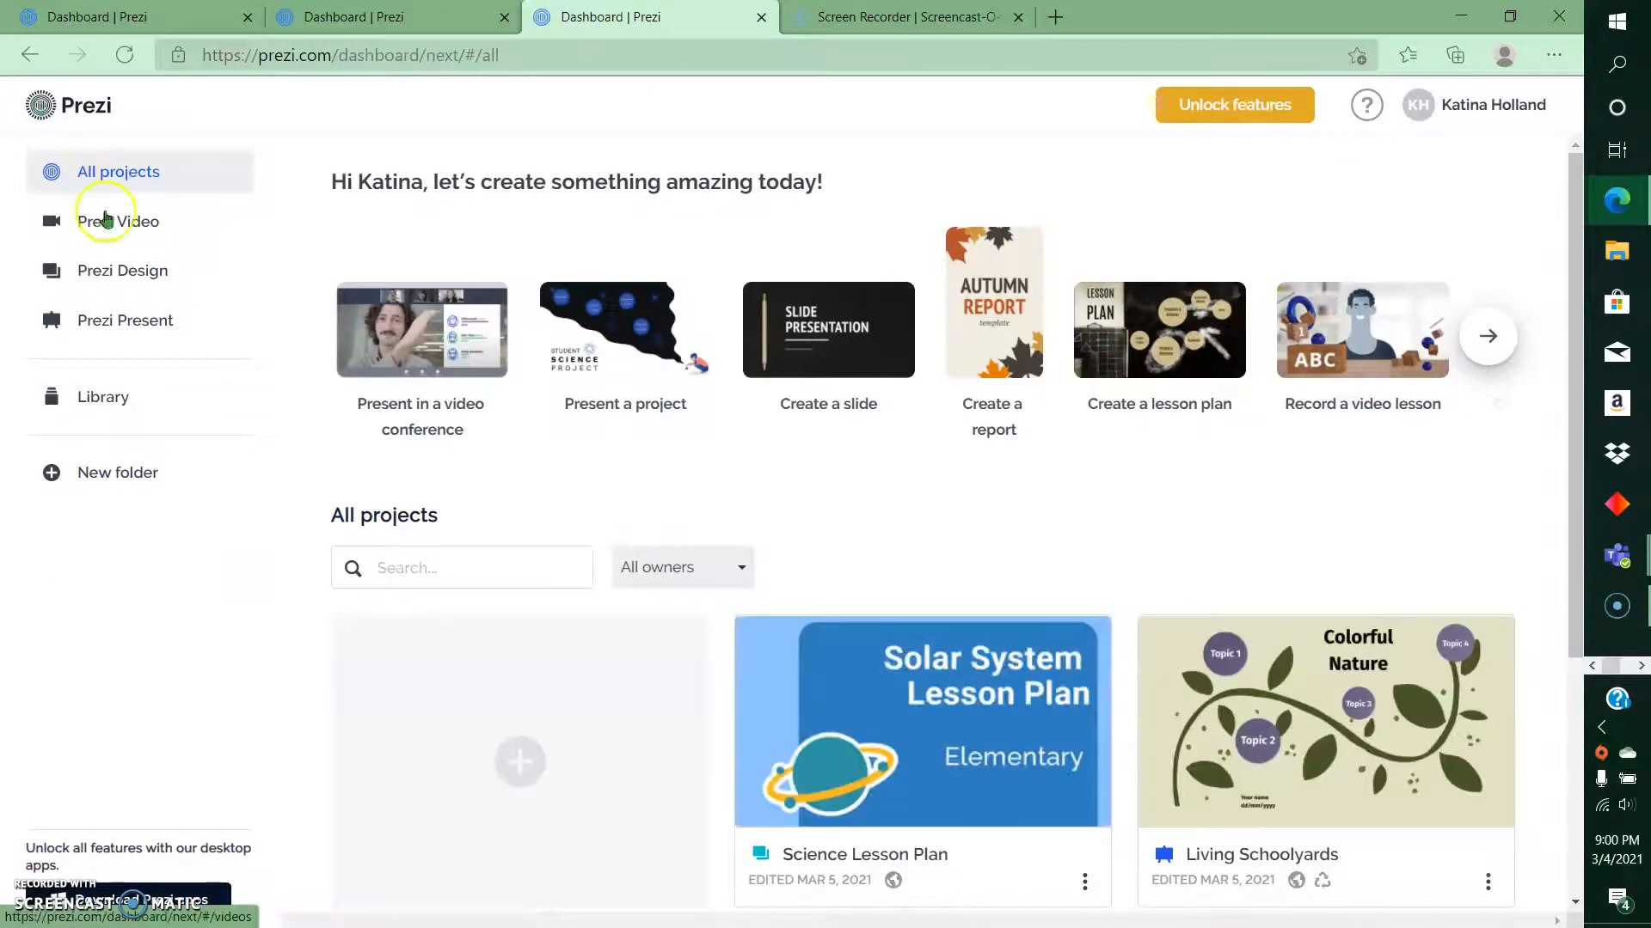
left_click(121, 272)
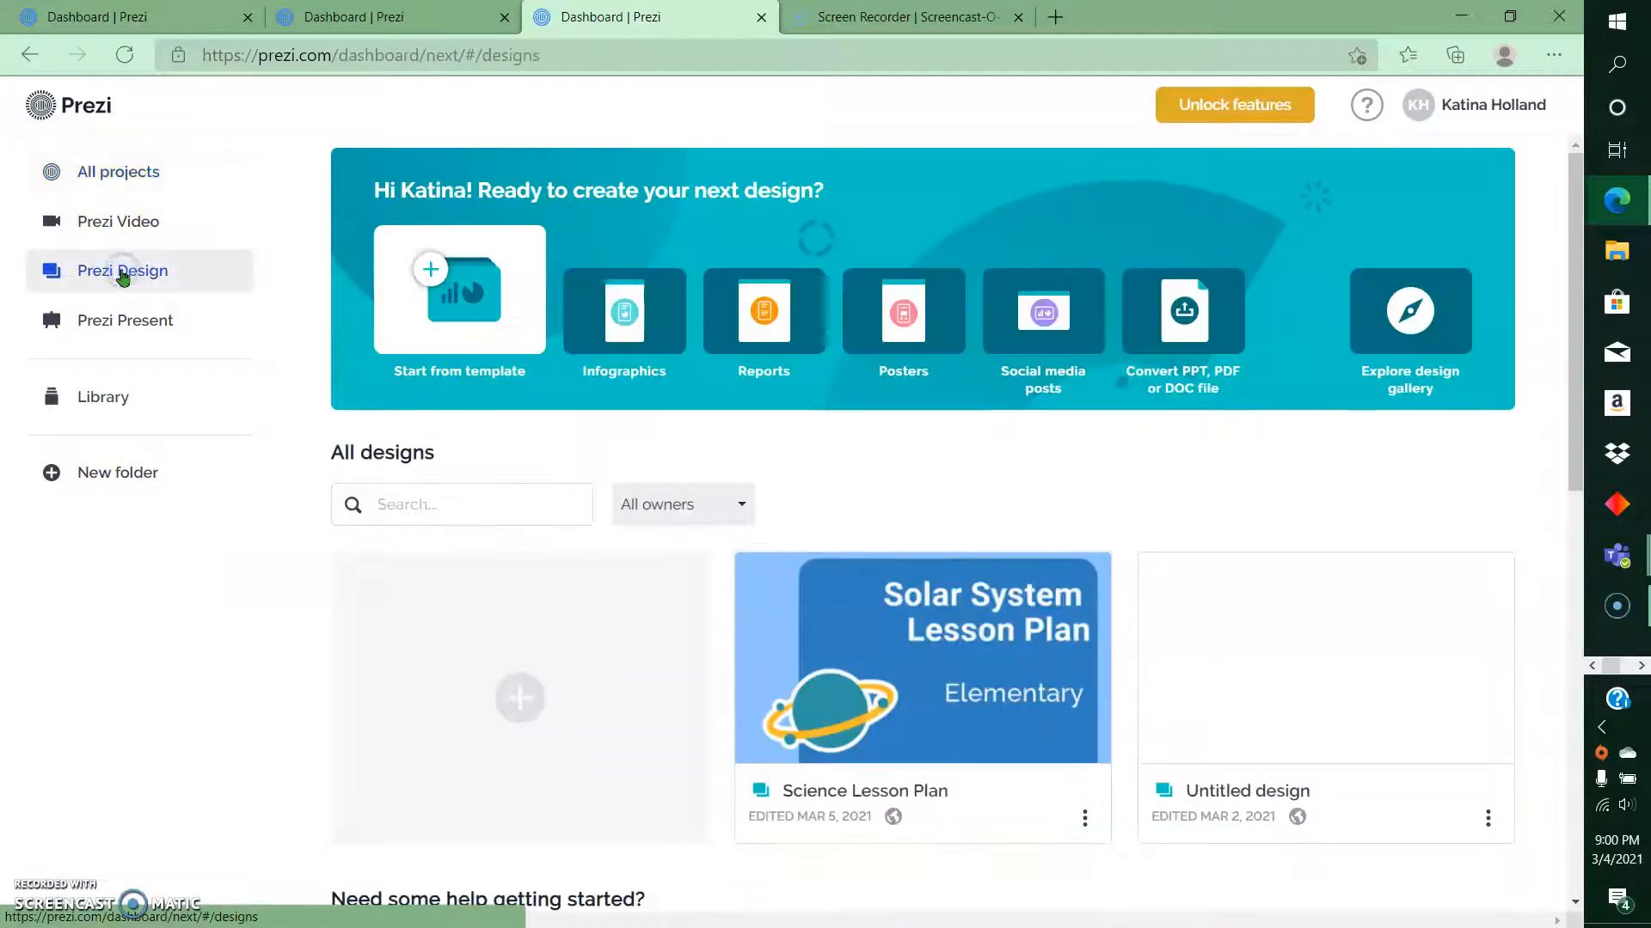
mouse_move(867, 651)
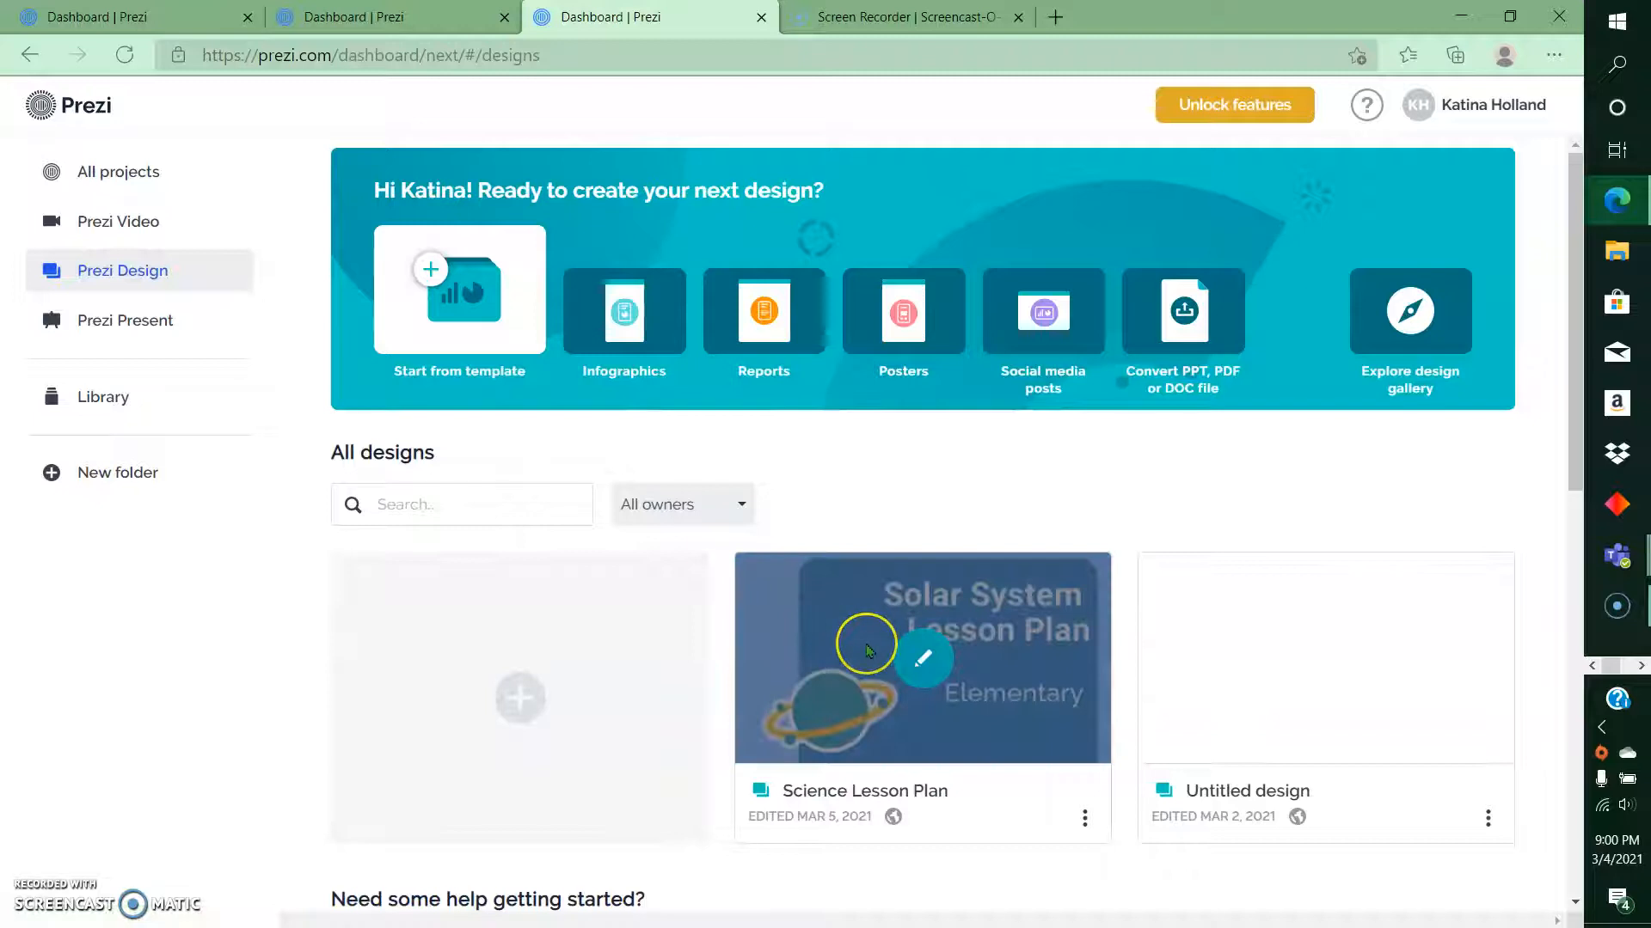
left_click(902, 662)
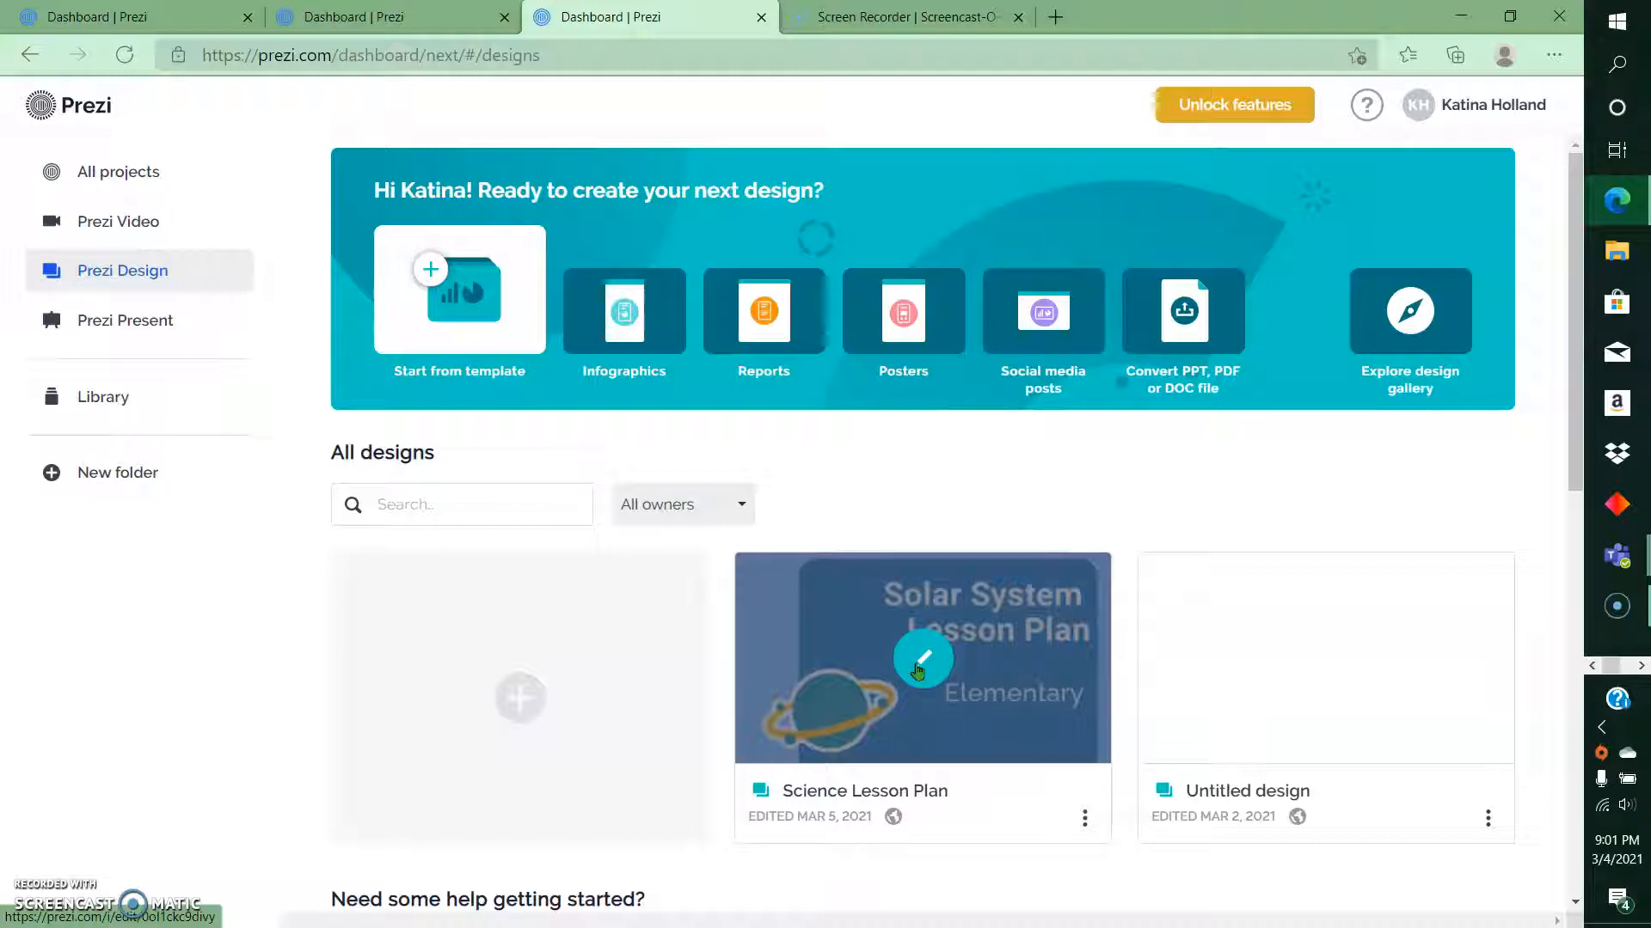
left_click(918, 668)
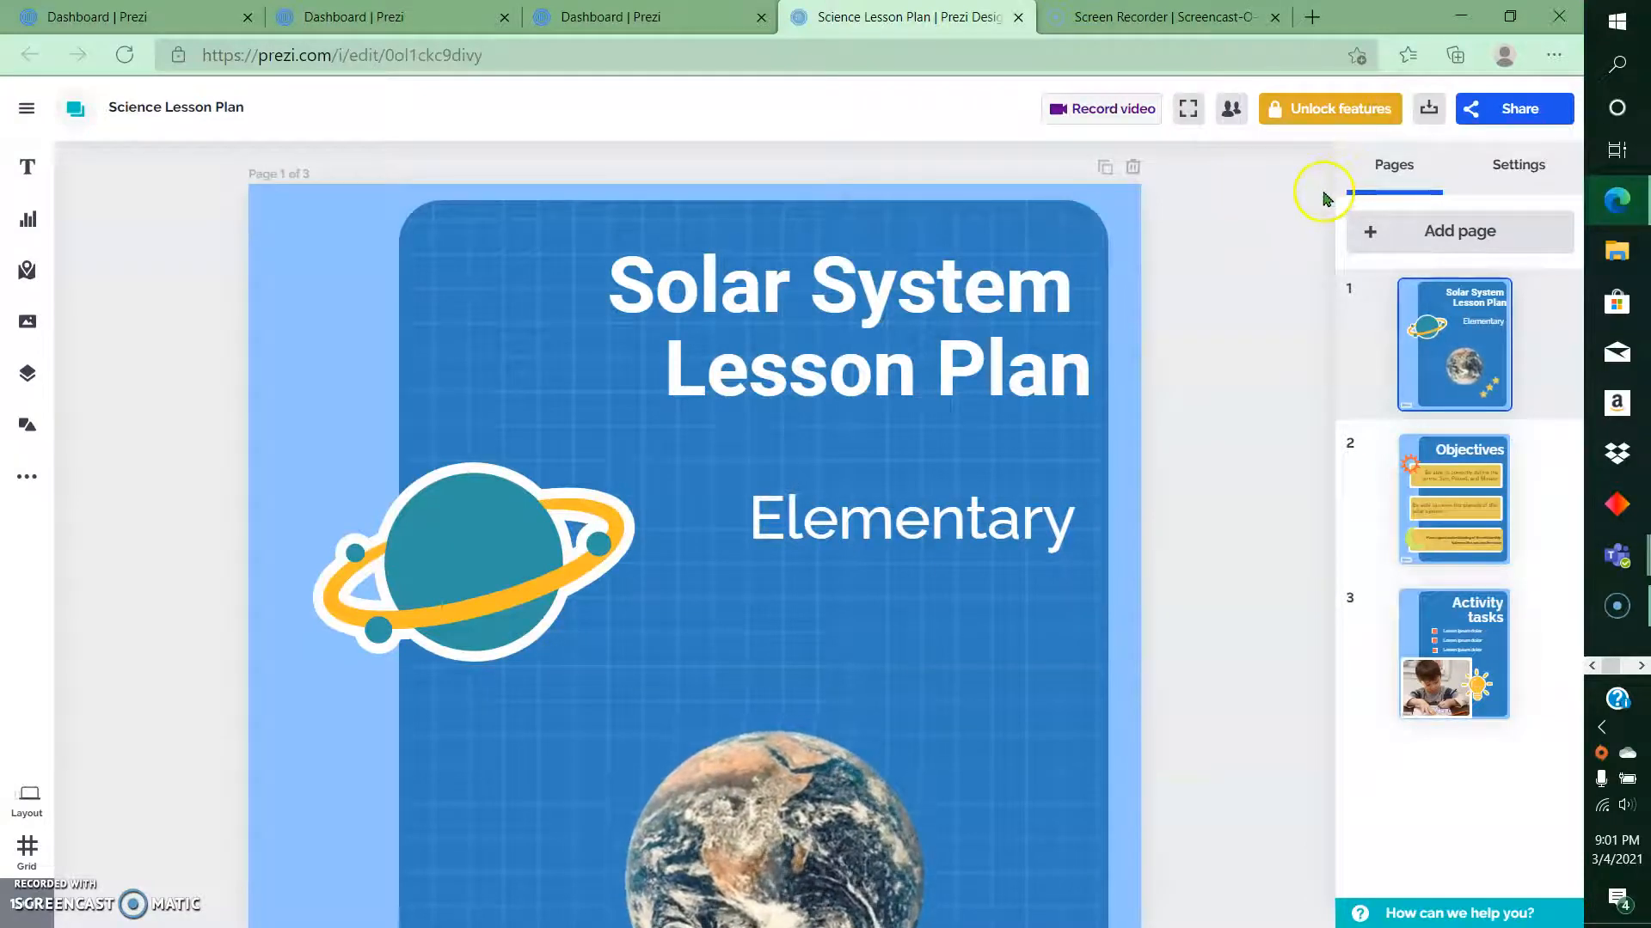
left_click(1464, 362)
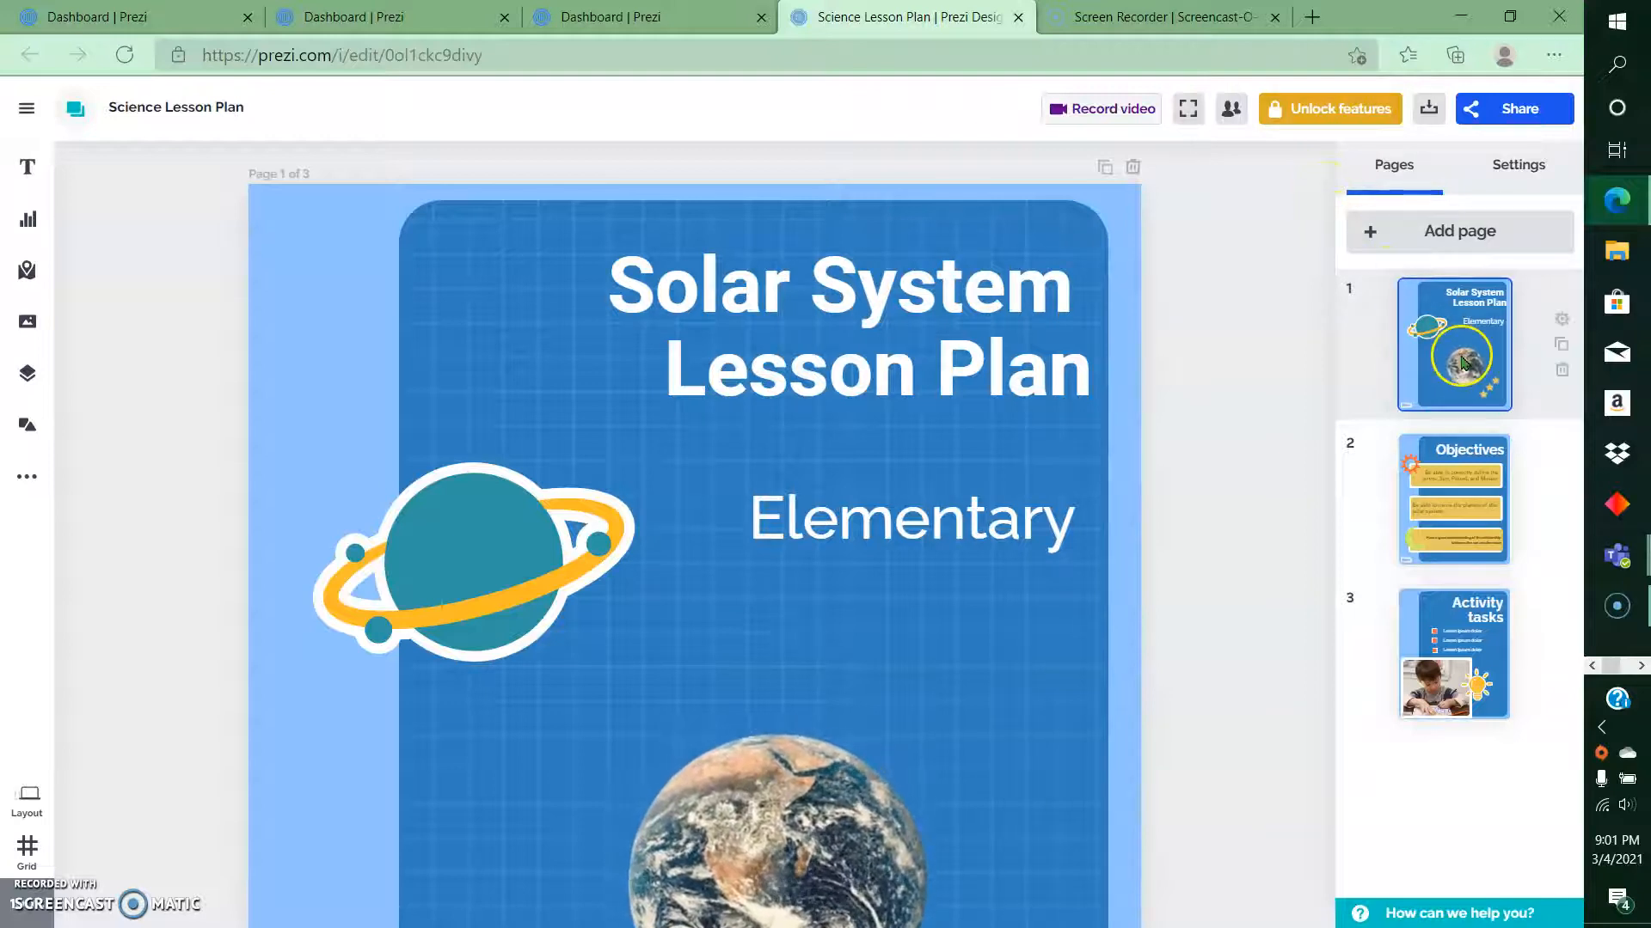
- Look through the Objectives and Activity tasks pages, return to page 1, and briefly open the project title for editing
left_click(1494, 492)
left_click(1497, 616)
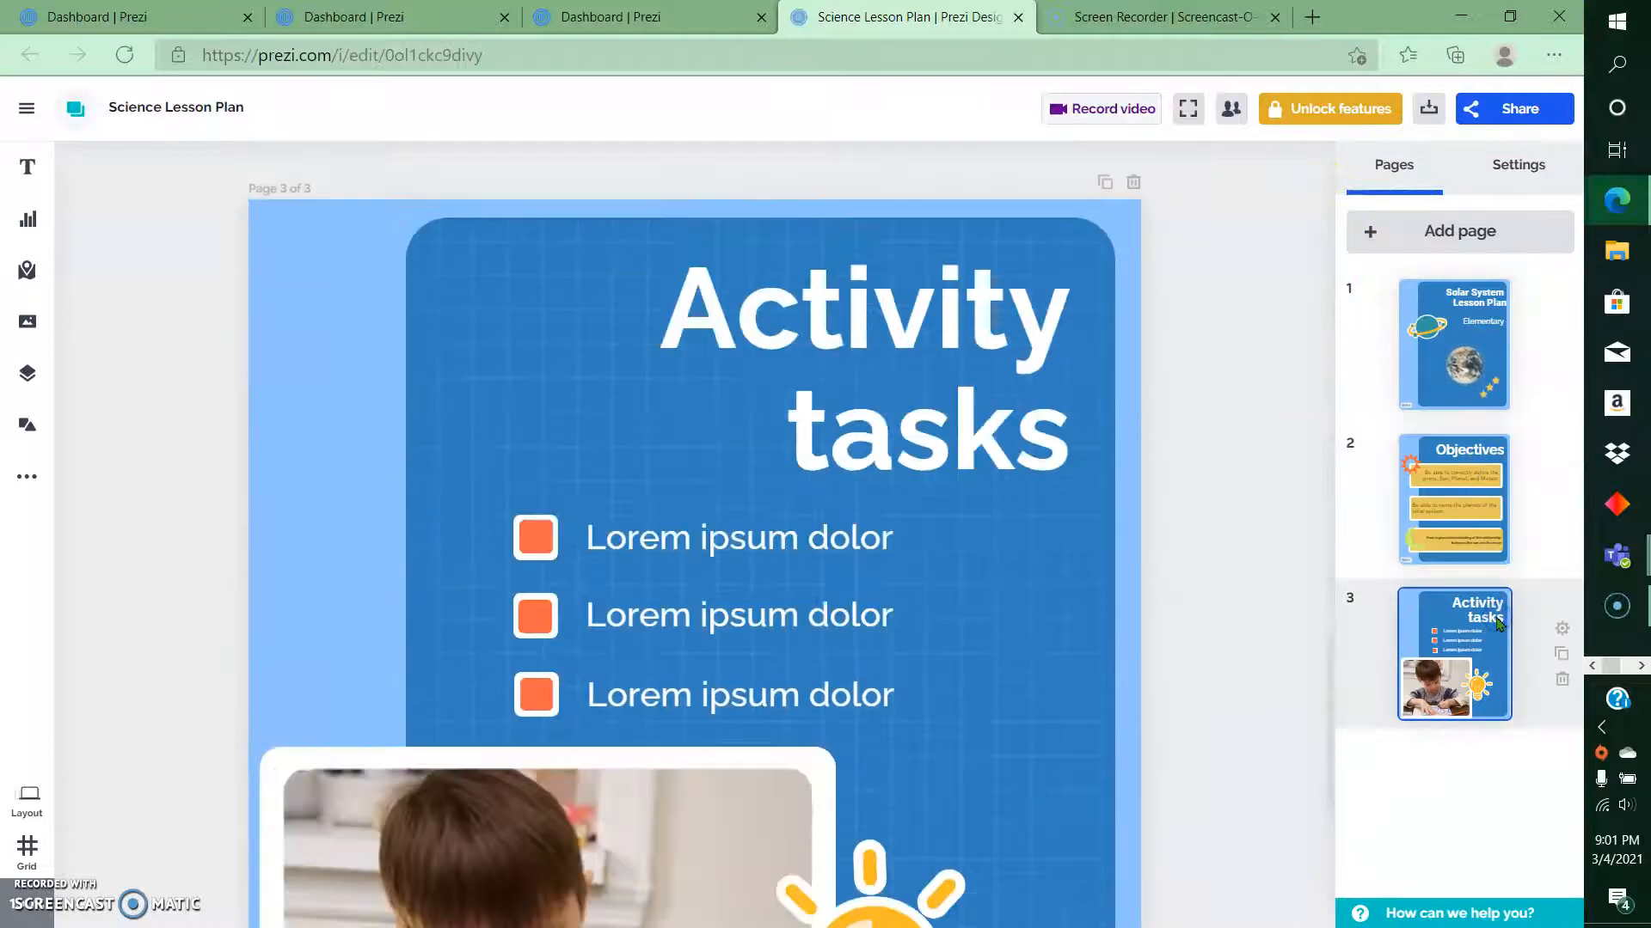
left_click(1449, 417)
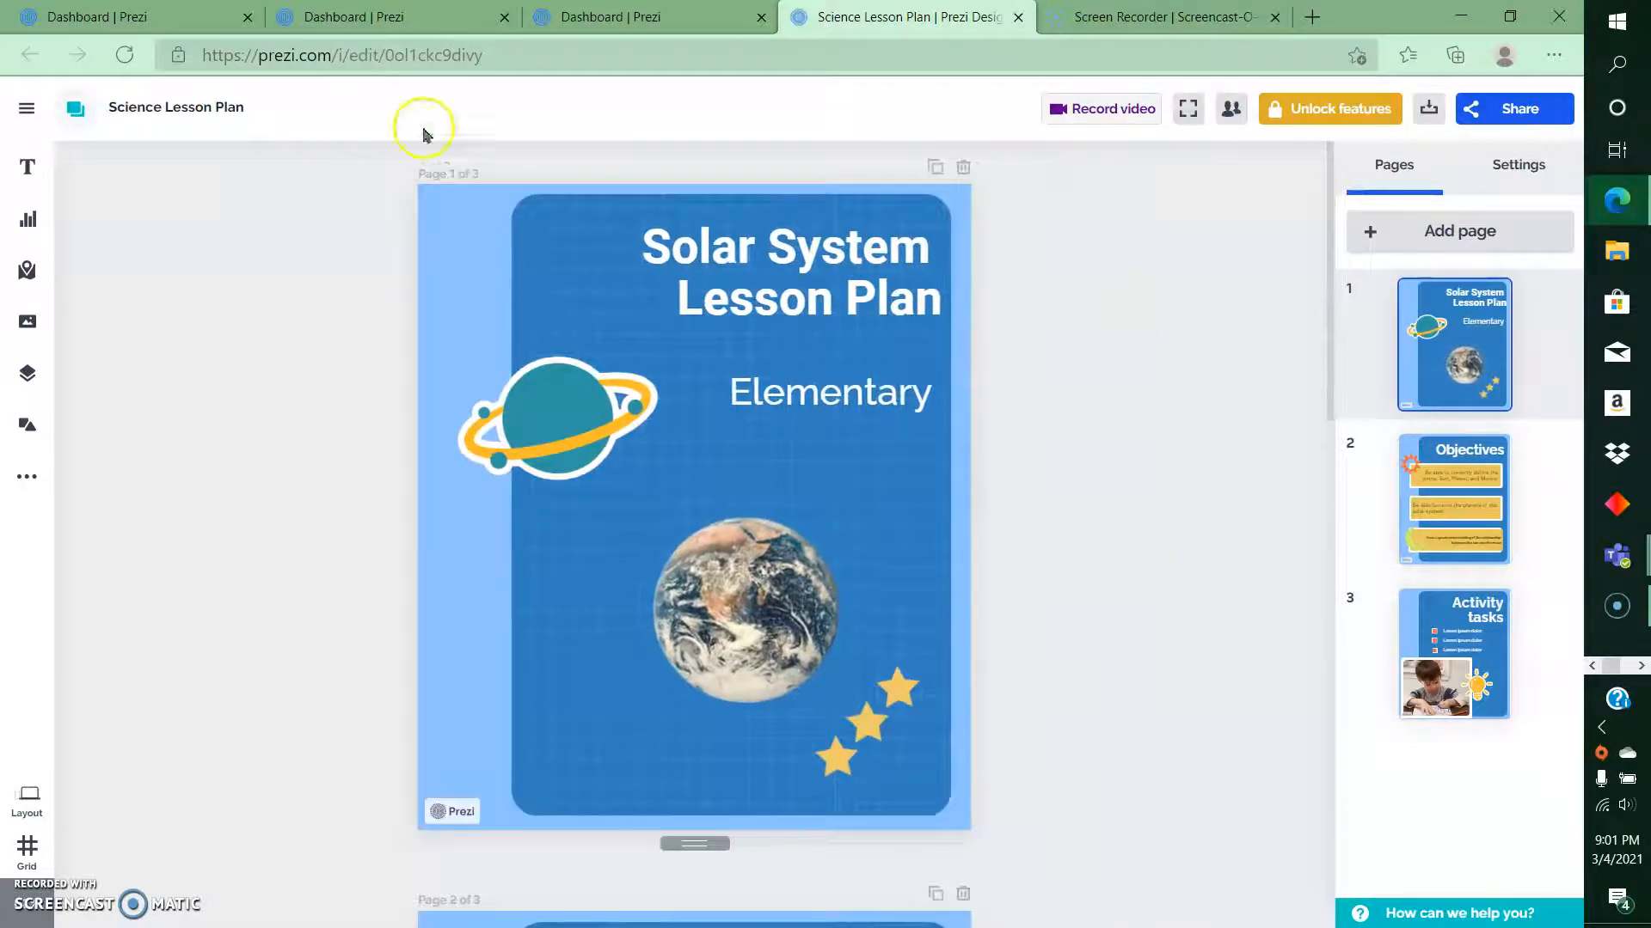
left_click(228, 107)
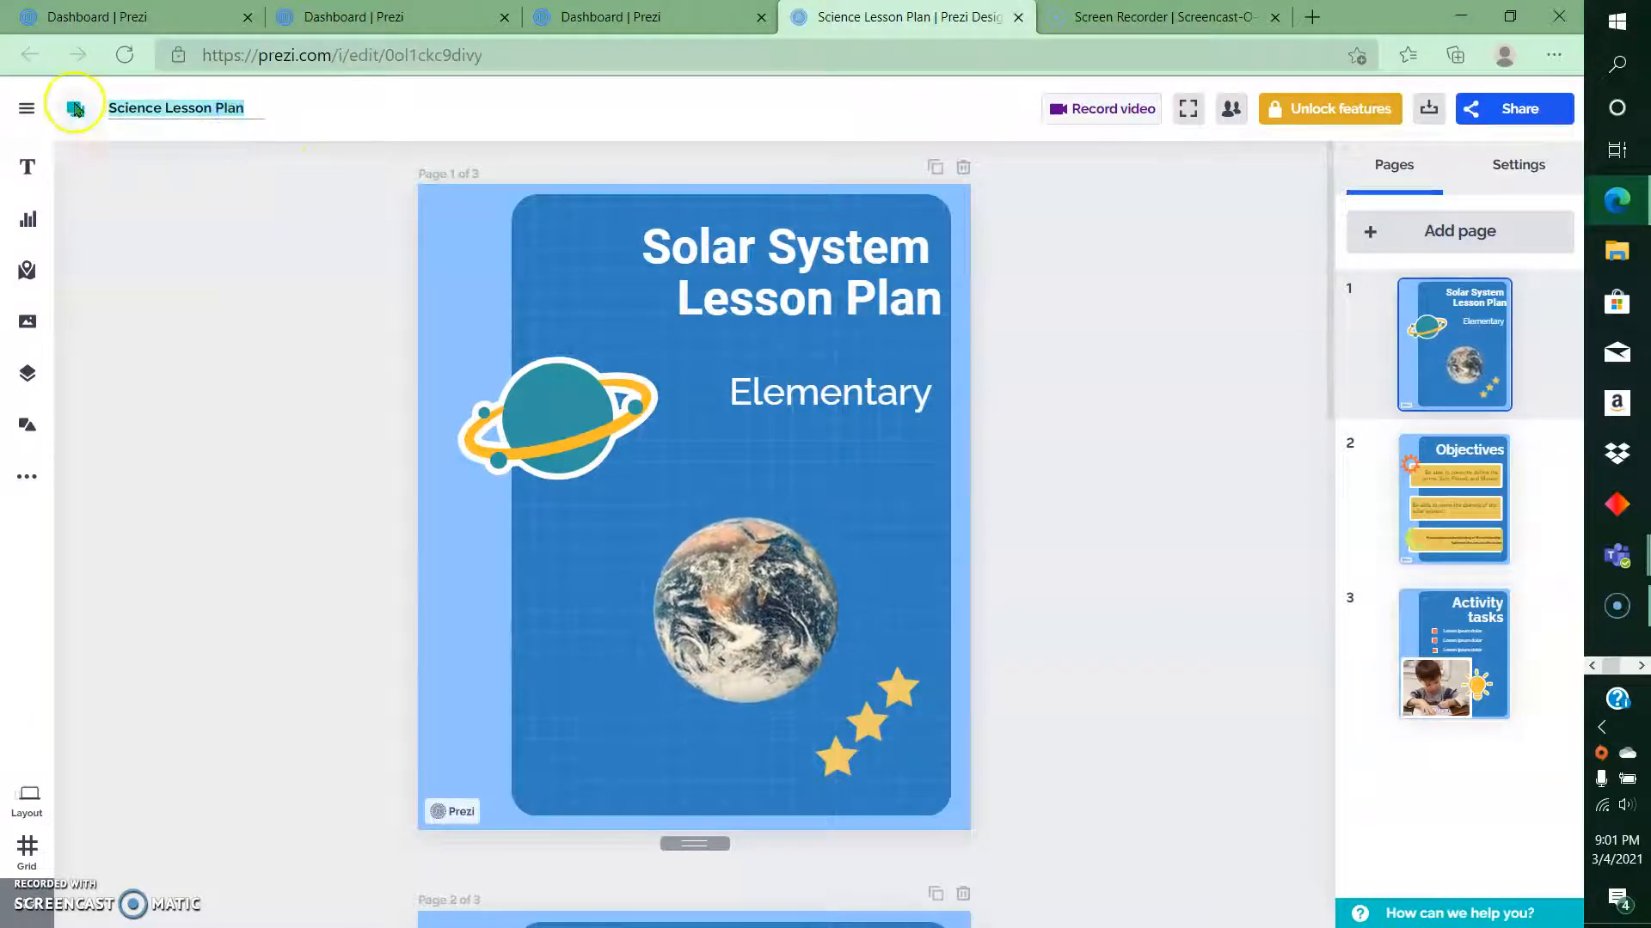
left_click(207, 142)
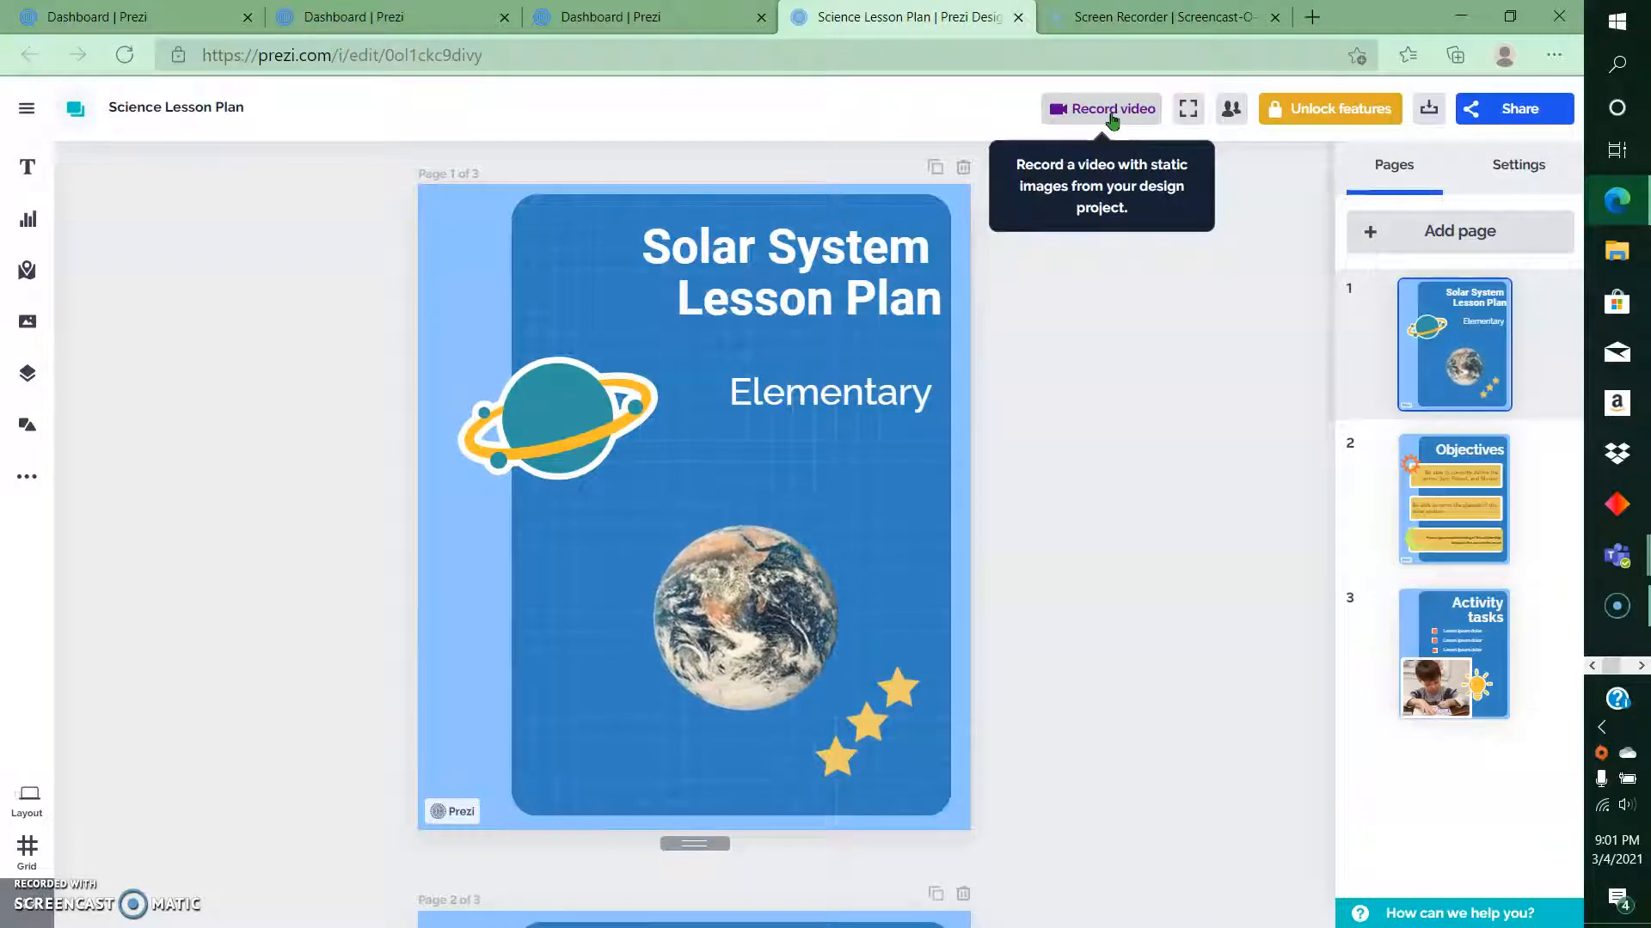
- Review the collaborator invitation options and the design's privacy and link-sharing options, closing each dialog
left_click(1232, 110)
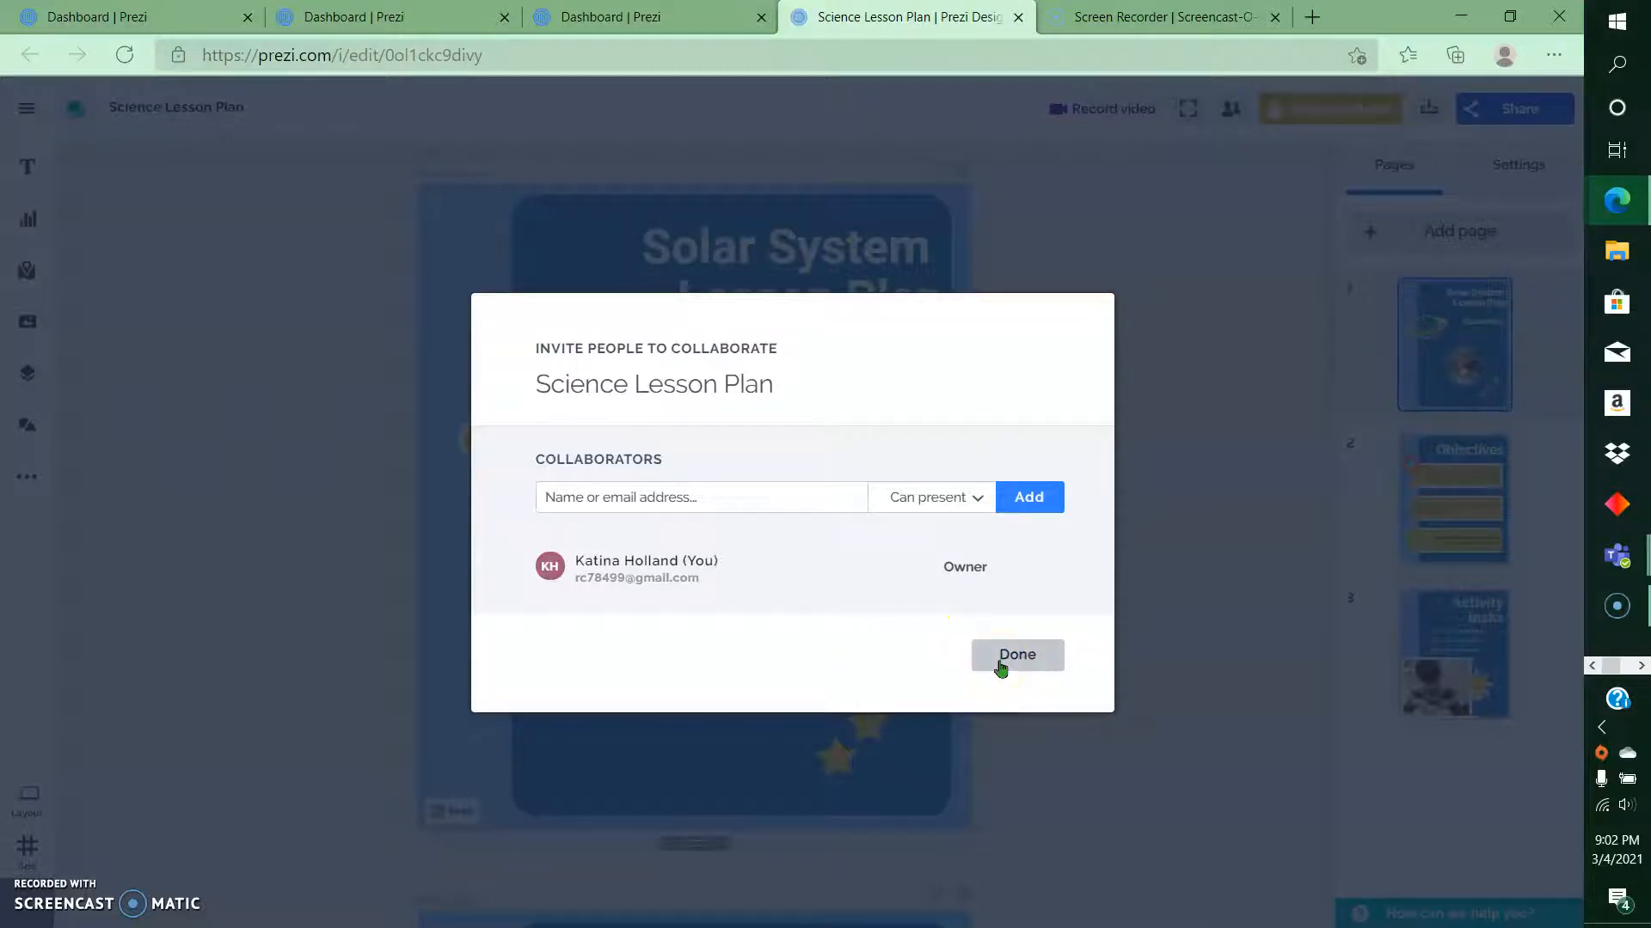
left_click(1002, 667)
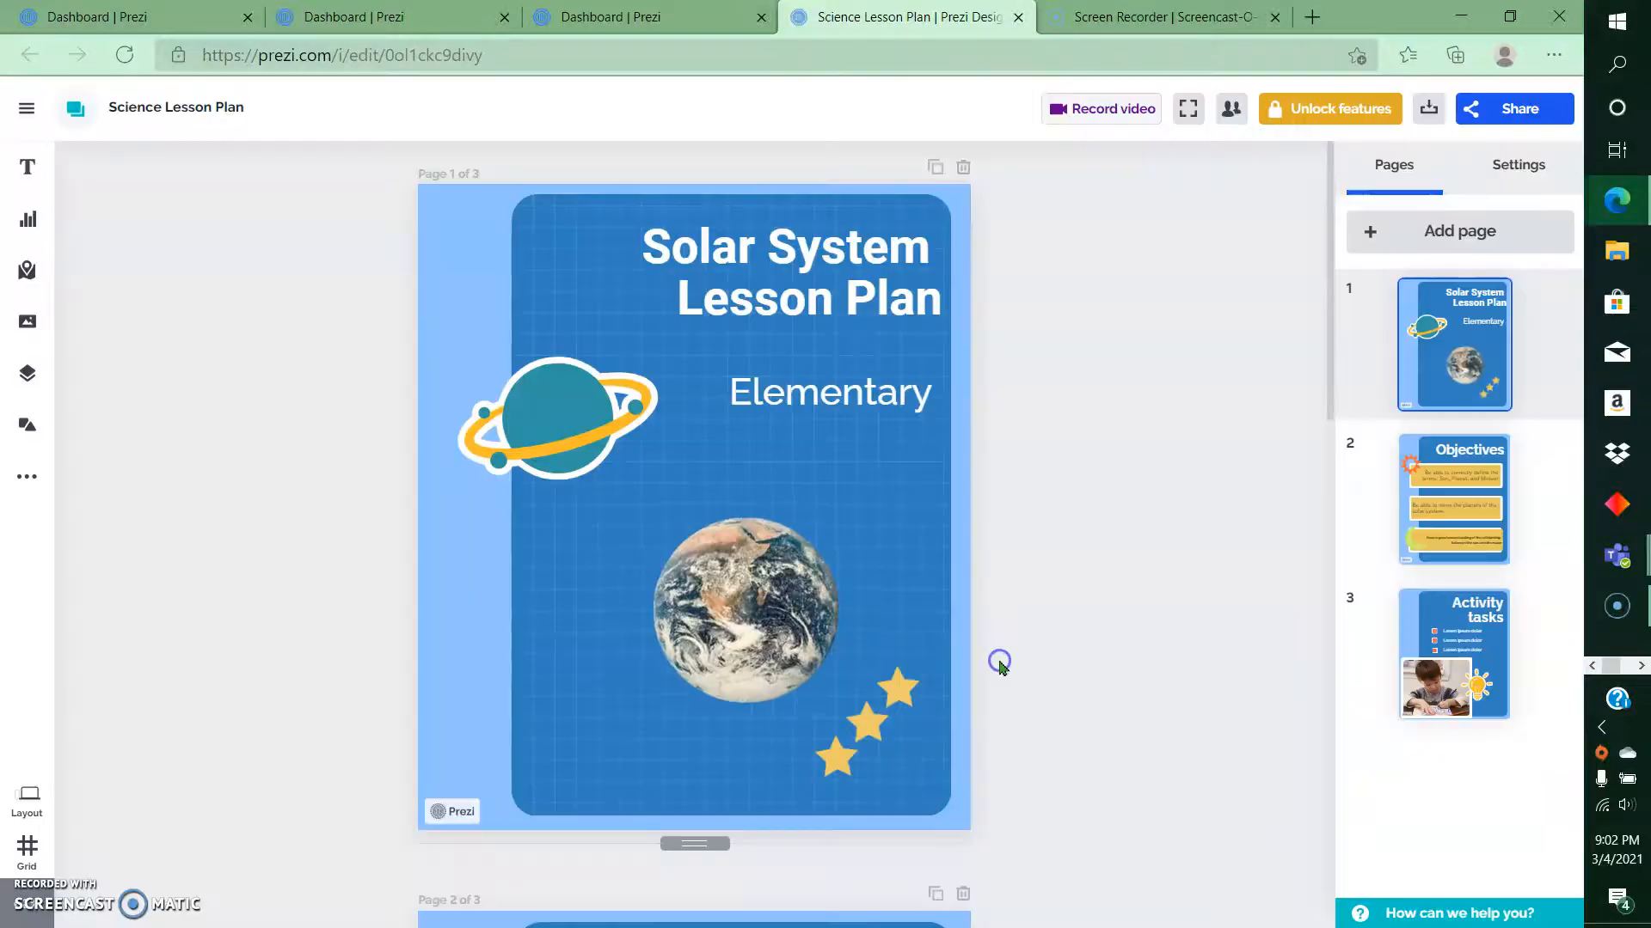
left_click(1470, 117)
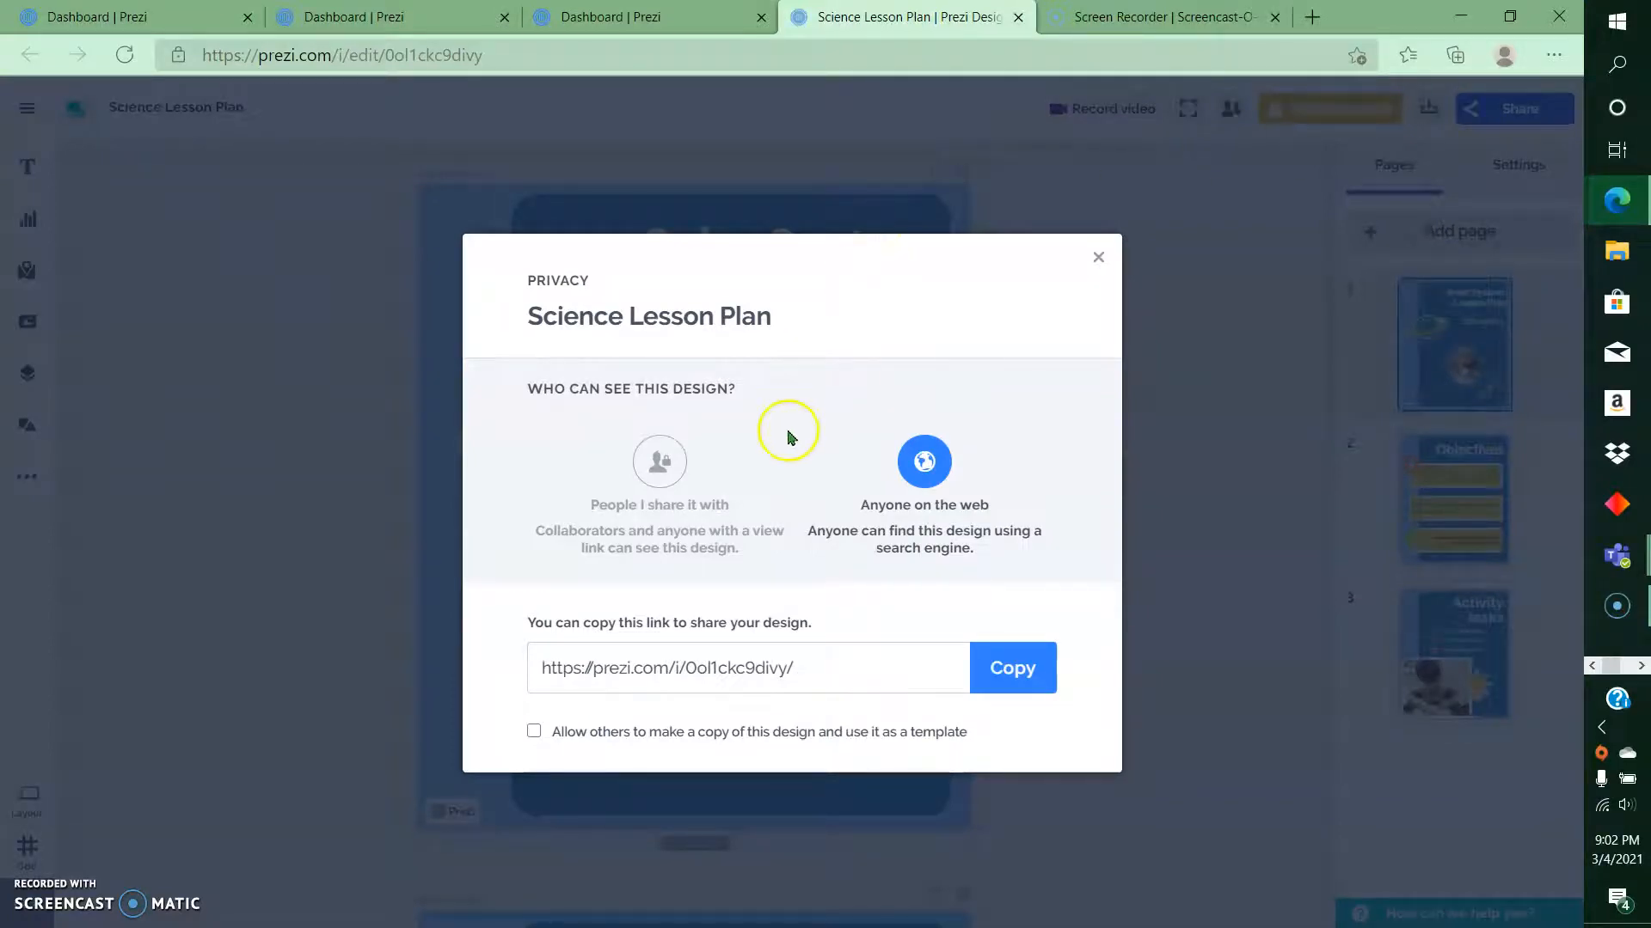
left_click(1049, 576)
left_click(1099, 258)
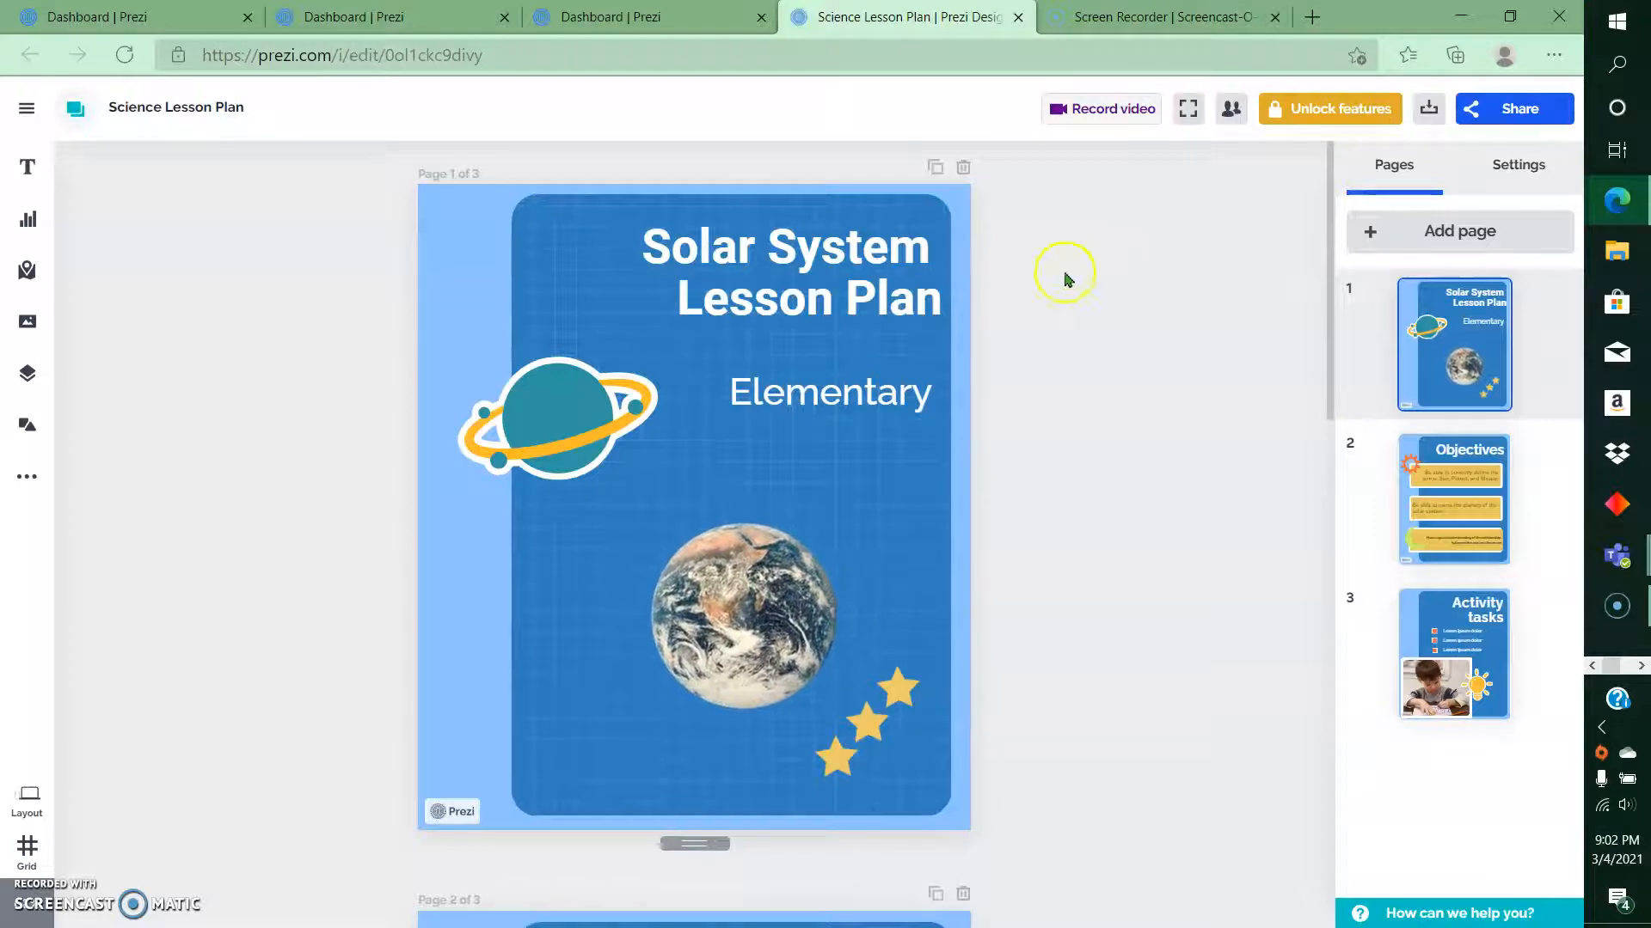
- Browse the text elements and the maps available for adding to the design
left_click(32, 167)
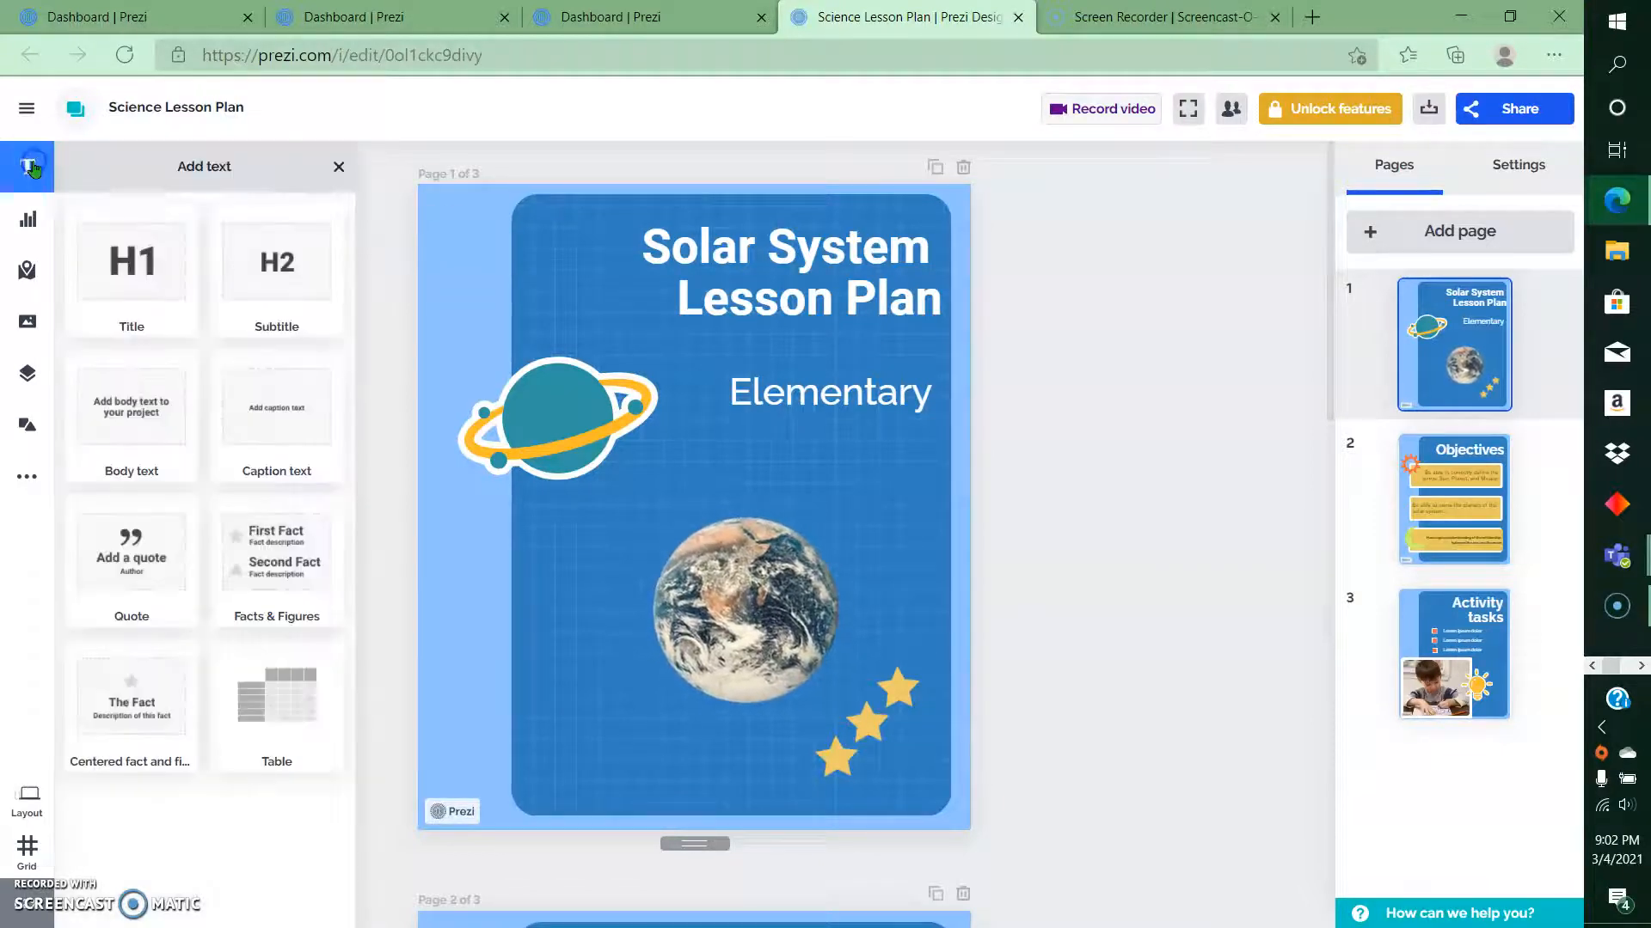
left_click(7, 273)
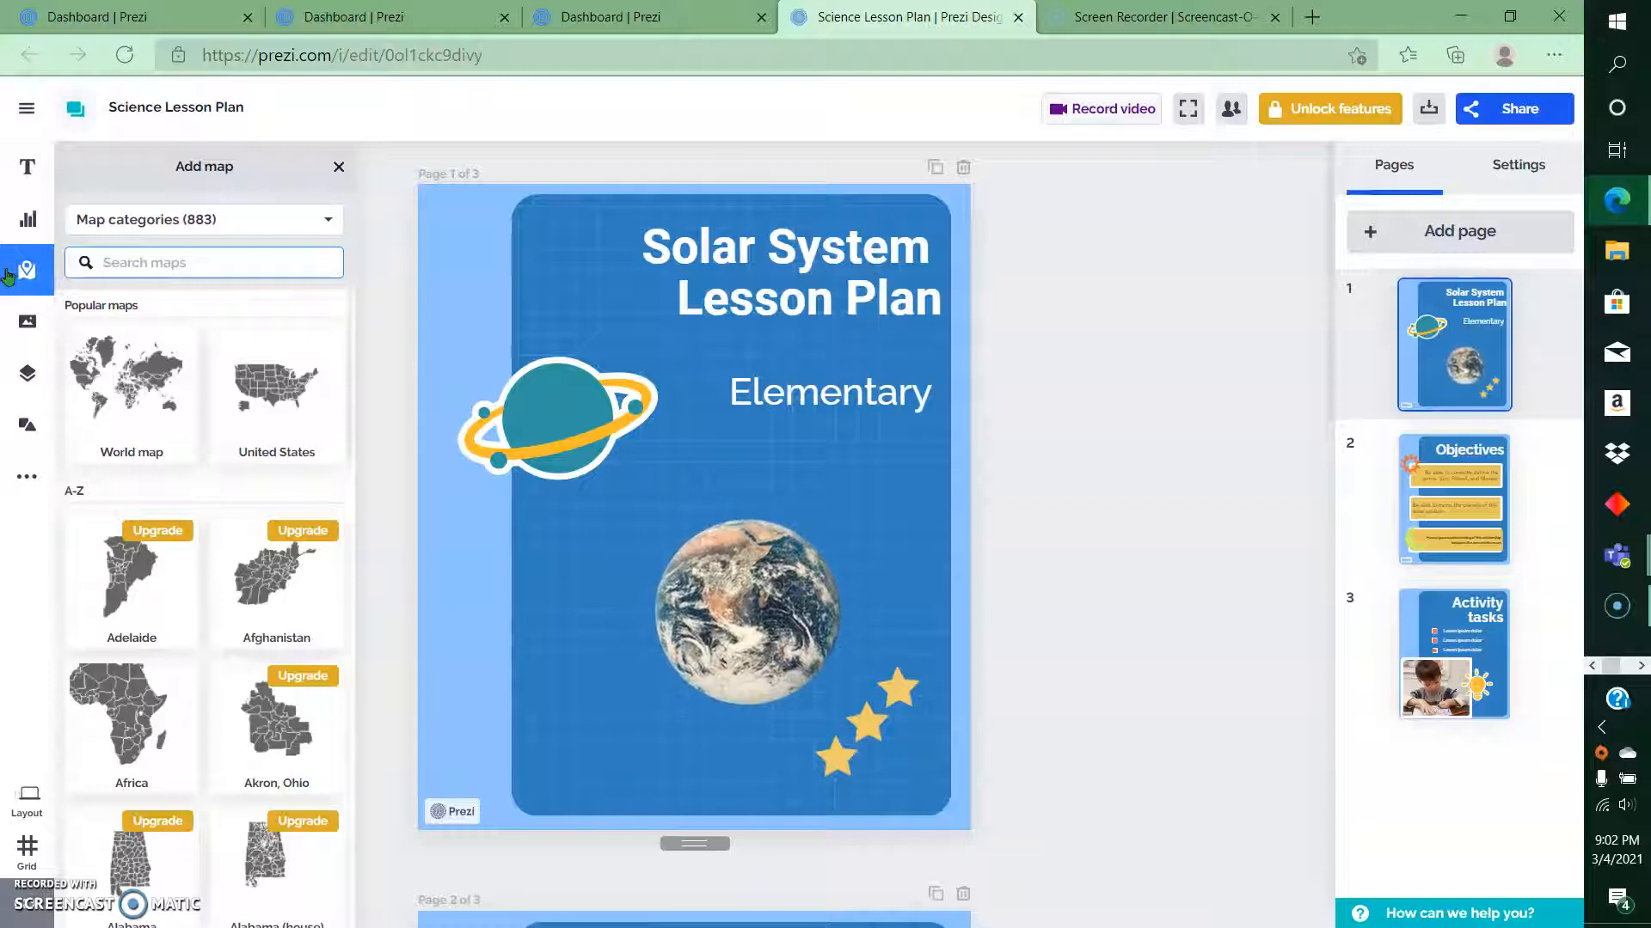